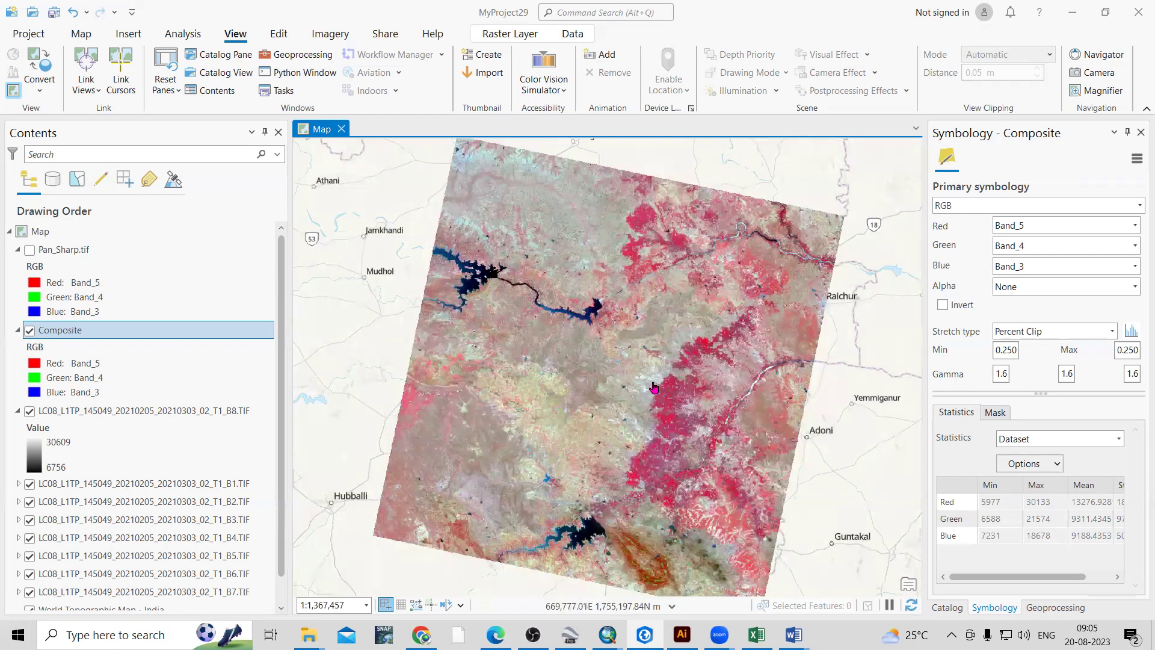
Step: Zoom into the town and toggle Pan_Sharp.tif against the Composite, leaving Pan_Sharp.tif visible
scroll(650, 373, up, 3)
scroll(697, 390, up, 2)
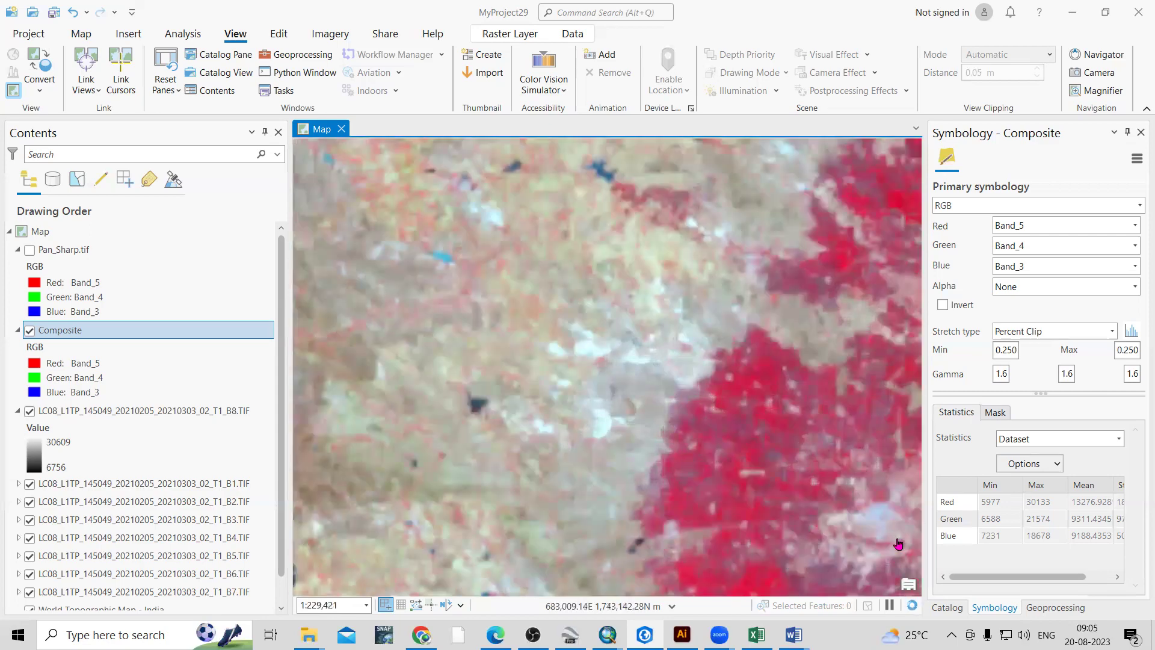
scroll(780, 486, up, 2)
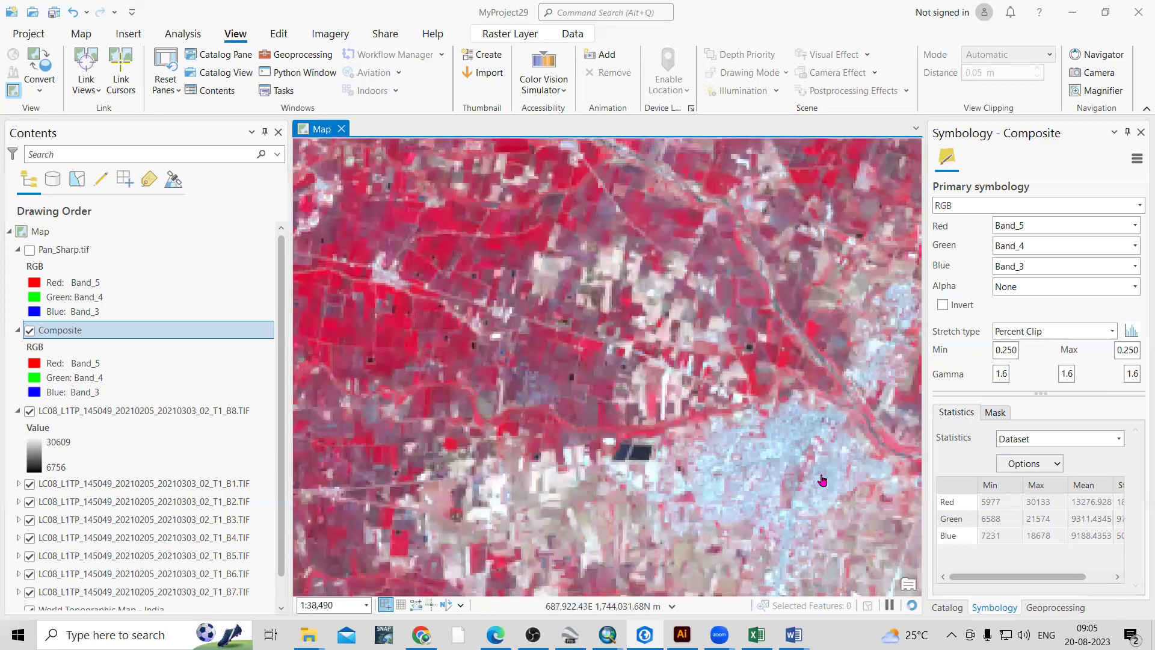
scroll(700, 444, up, 4)
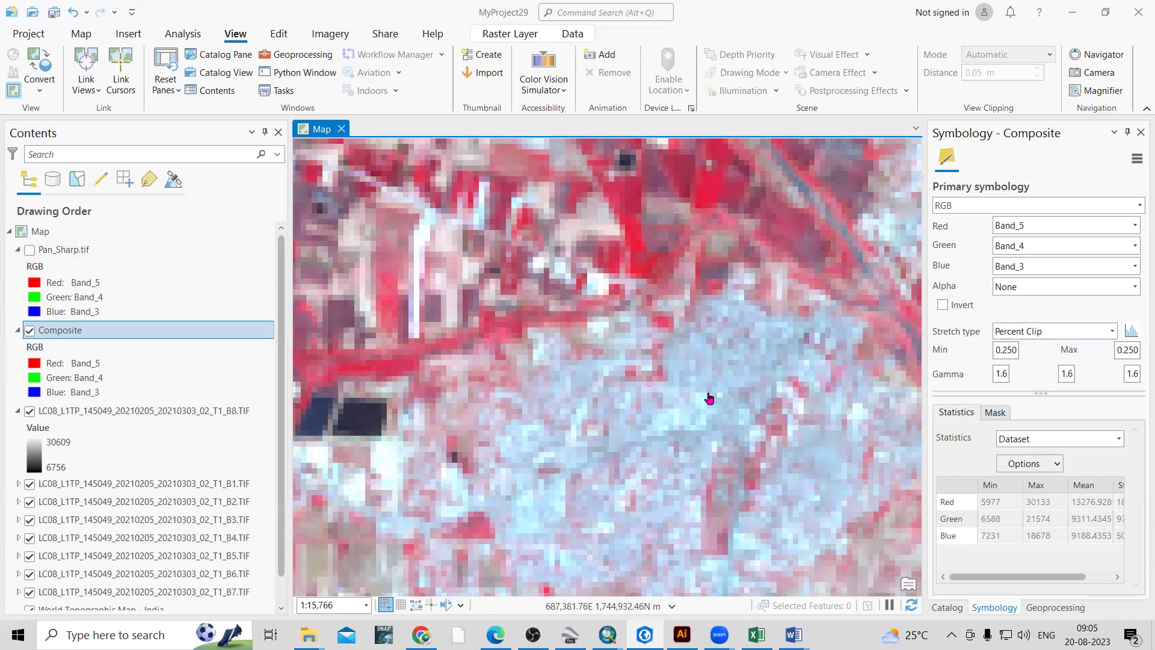
scroll(644, 425, up, 2)
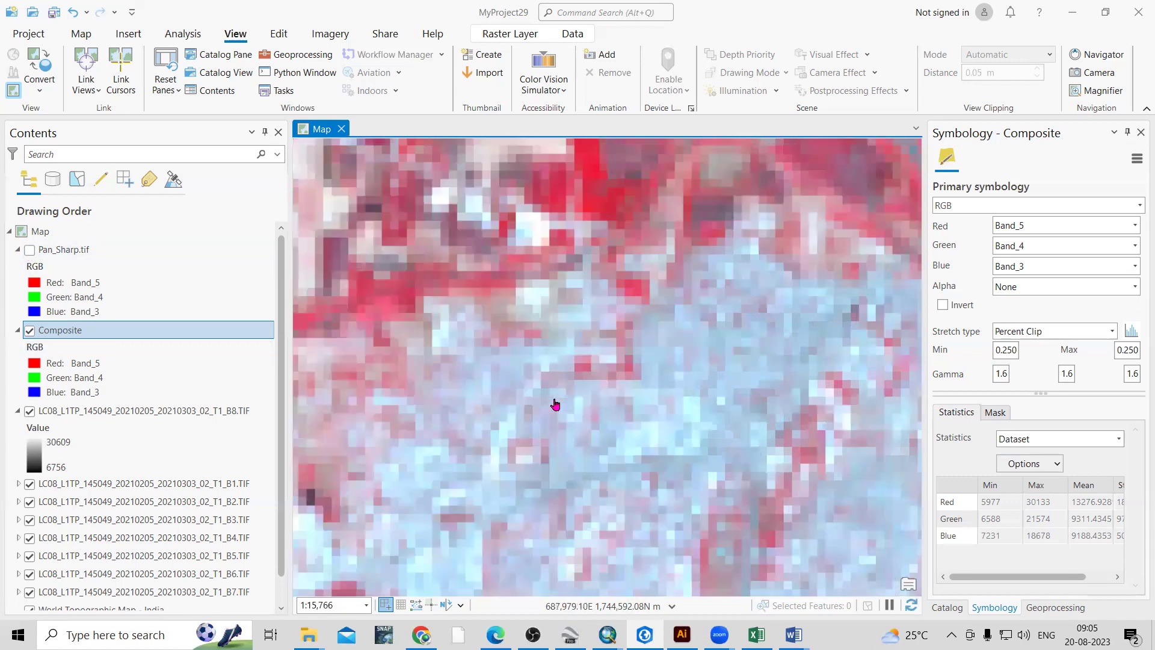
click(30, 251)
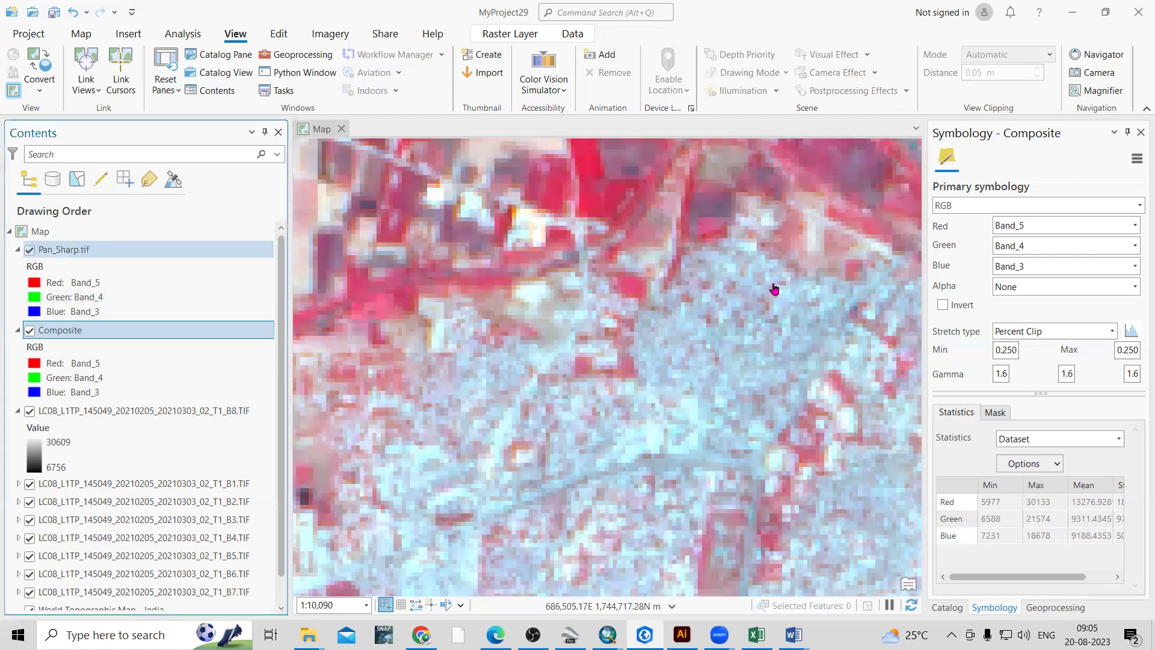
click(29, 250)
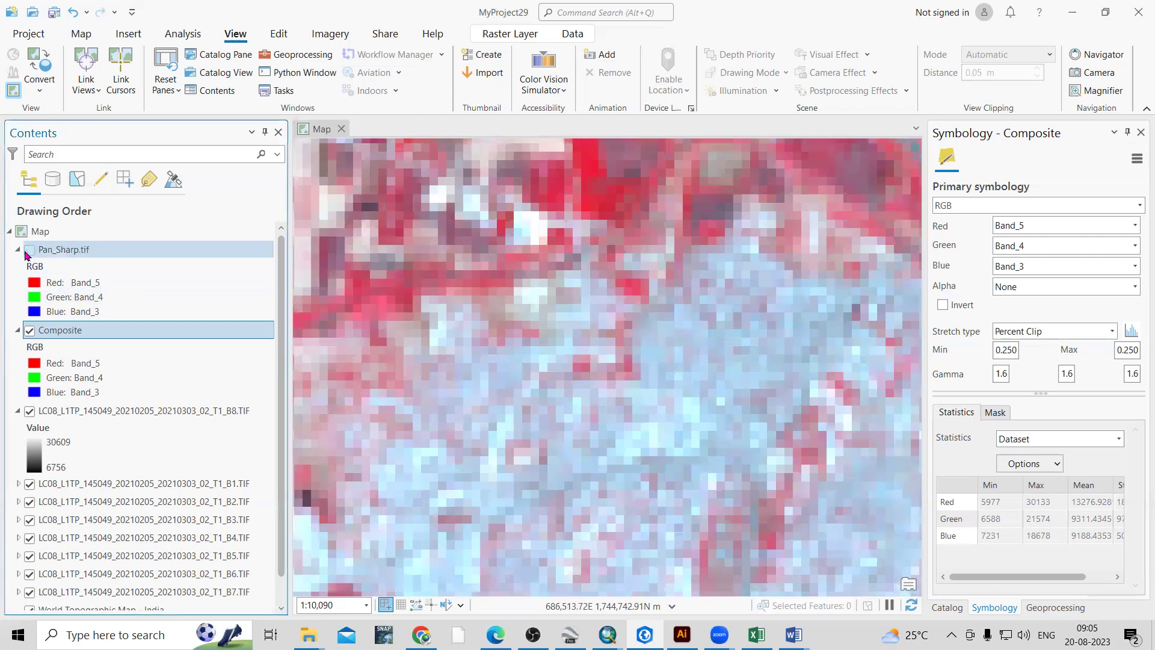
click(30, 250)
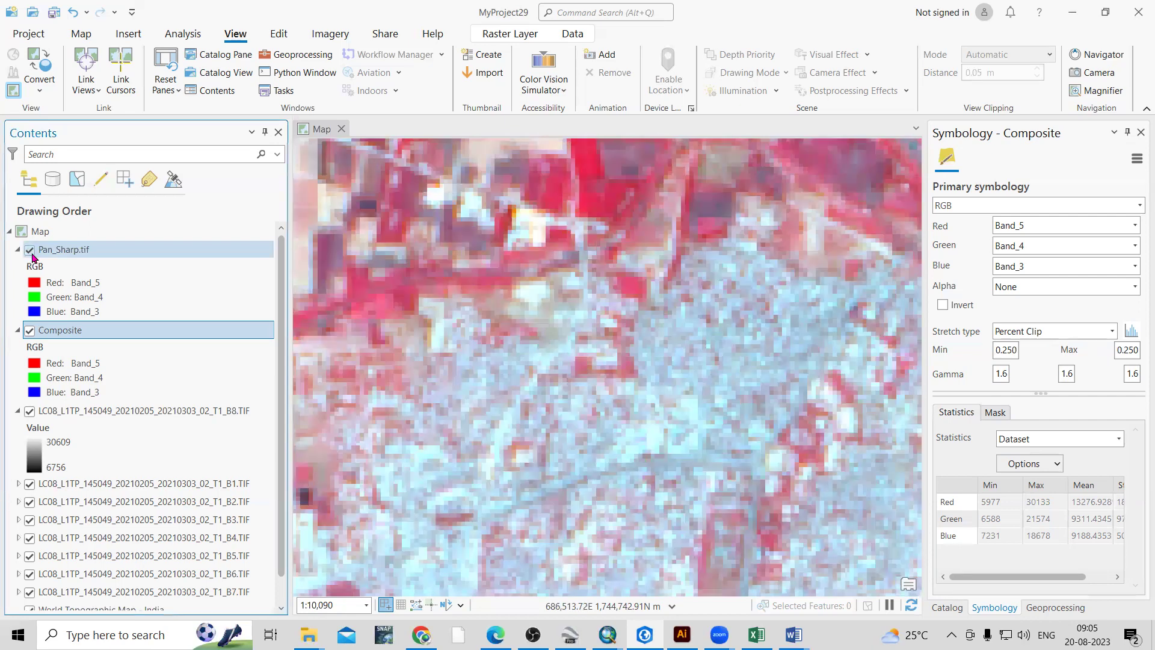
click(30, 250)
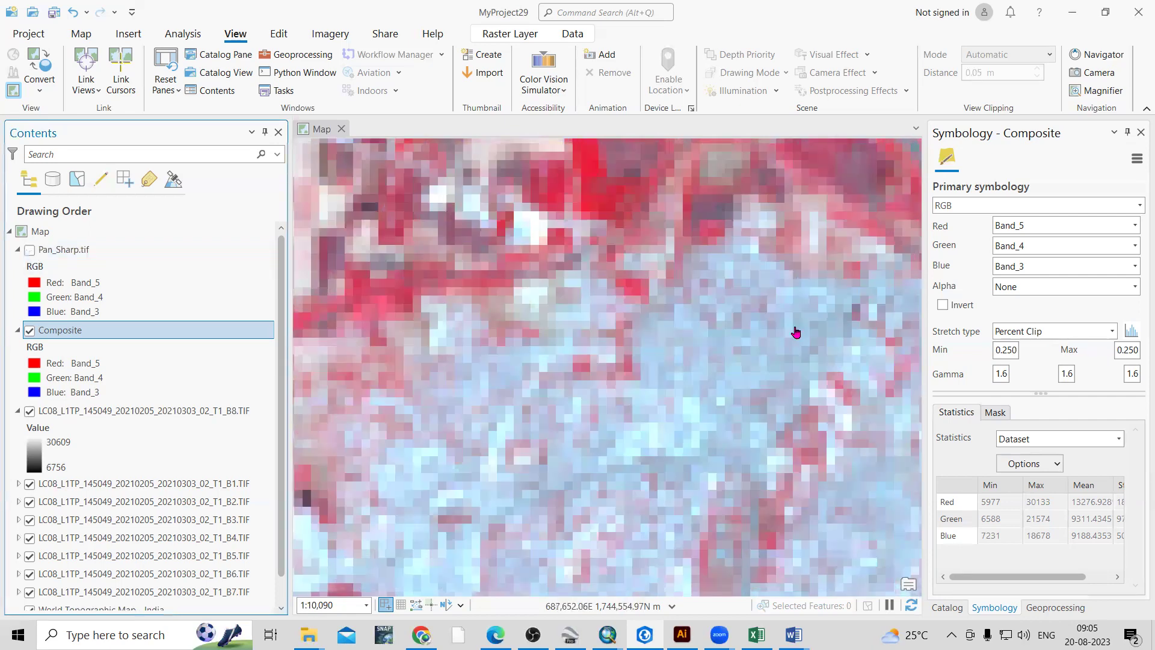
click(29, 250)
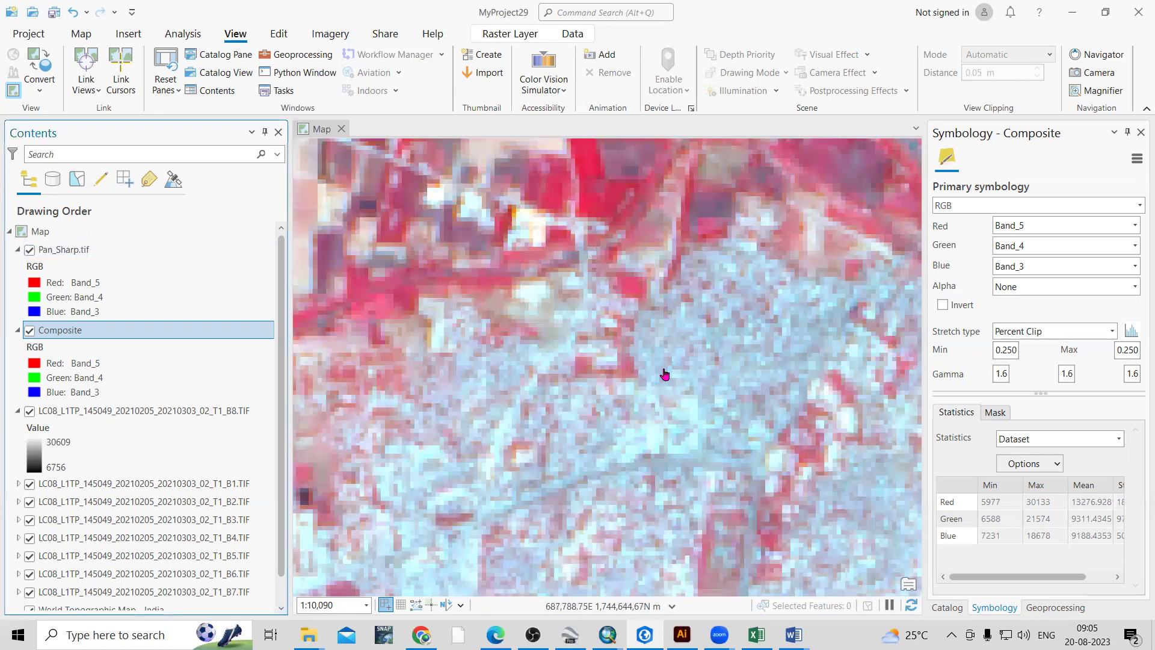
scroll(664, 374, down, 5)
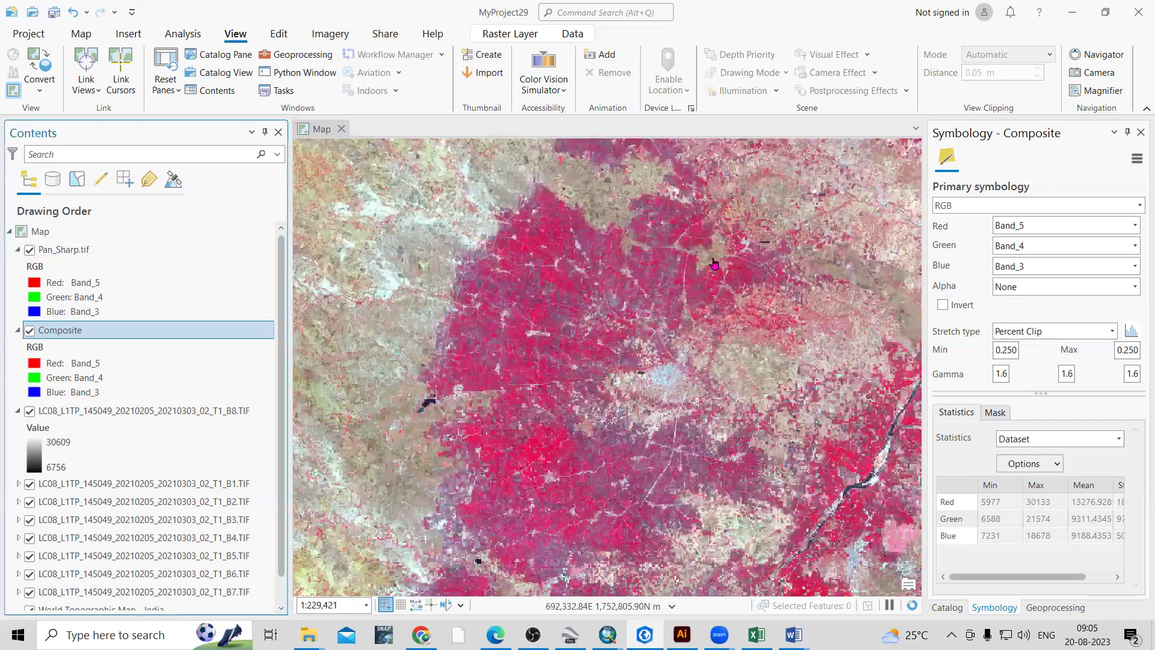
Step: Toggle Pan_Sharp.tif off and back on while zooming around the town
scroll(734, 375, up, 6)
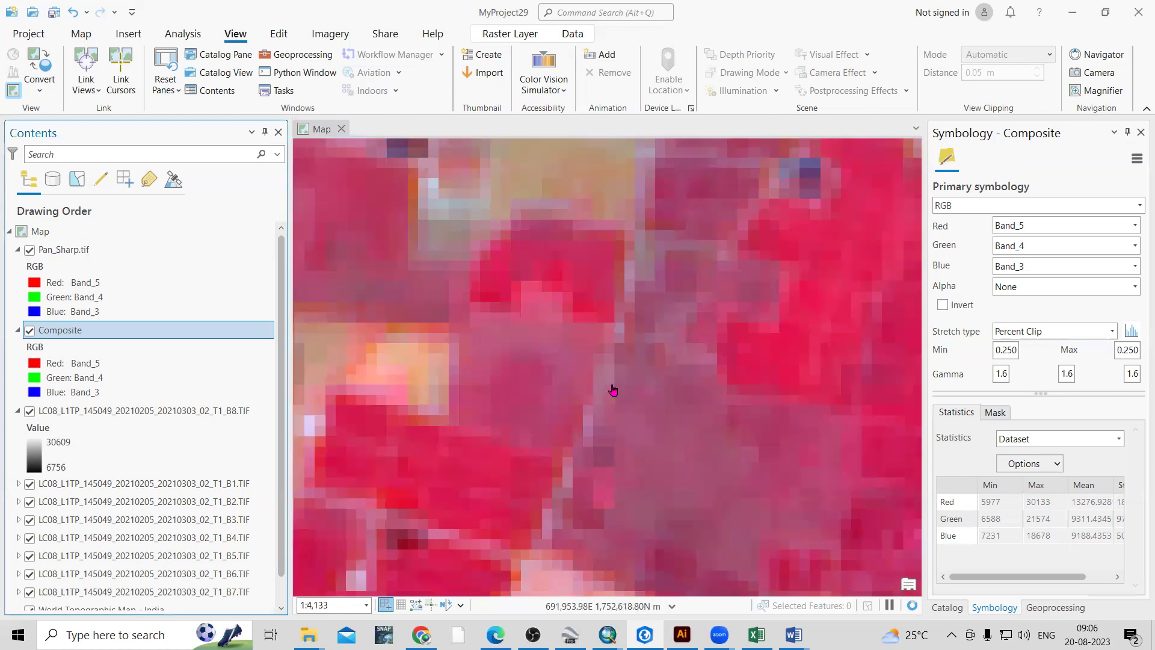
click(29, 250)
scroll(711, 287, down, 1)
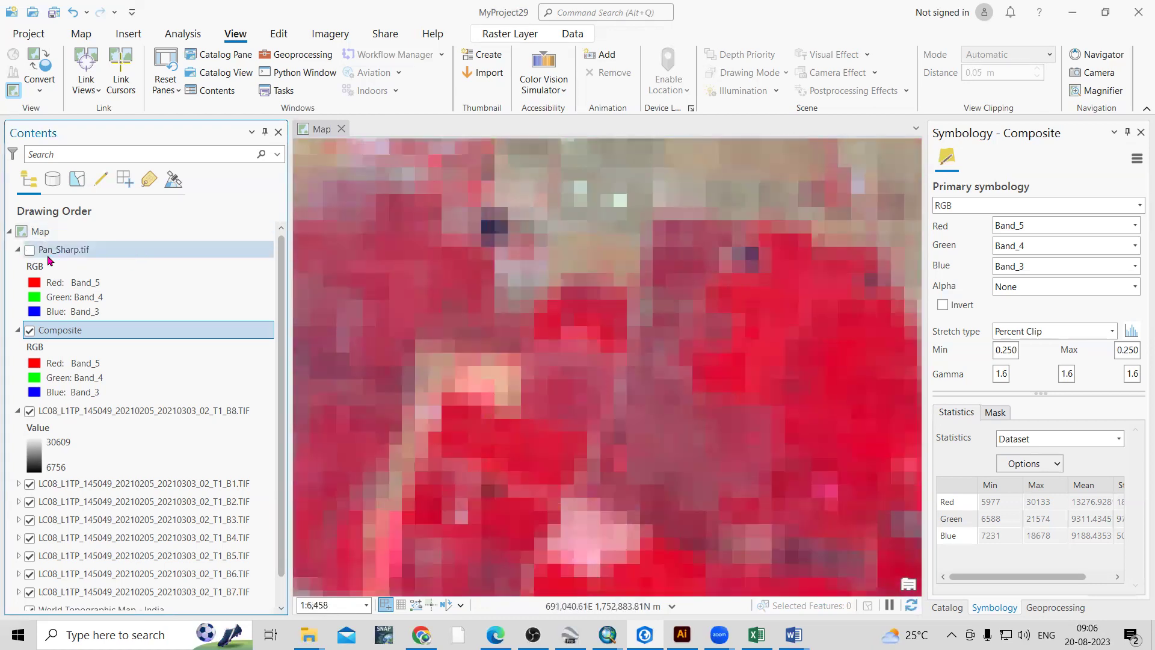
click(29, 250)
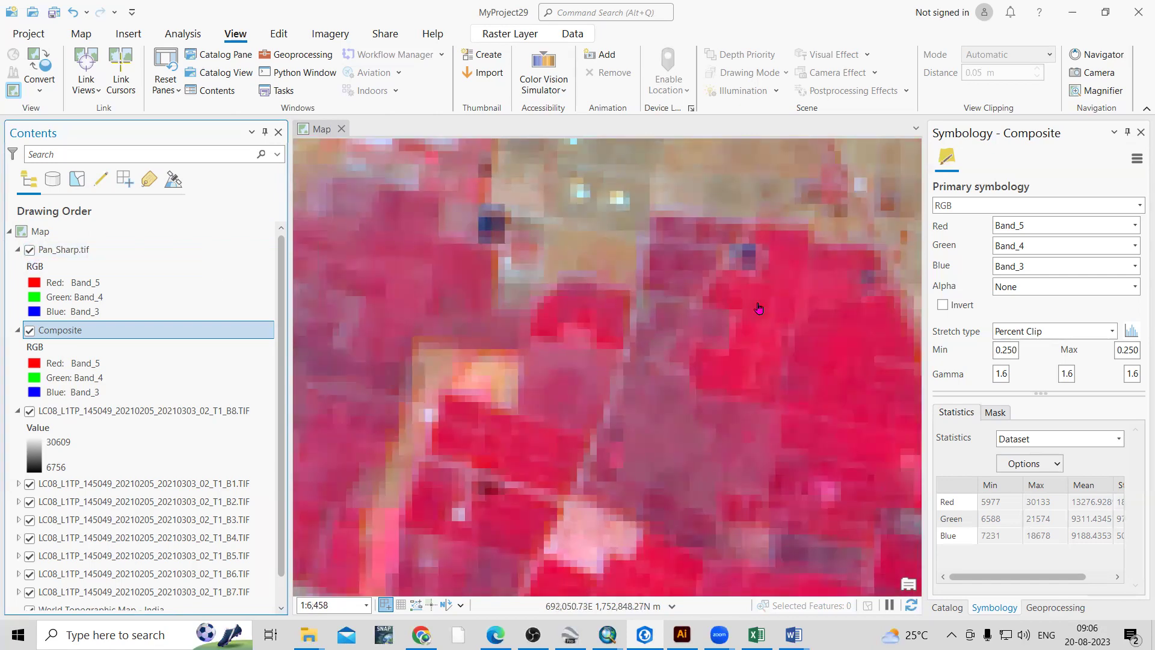
scroll(758, 316, down, 4)
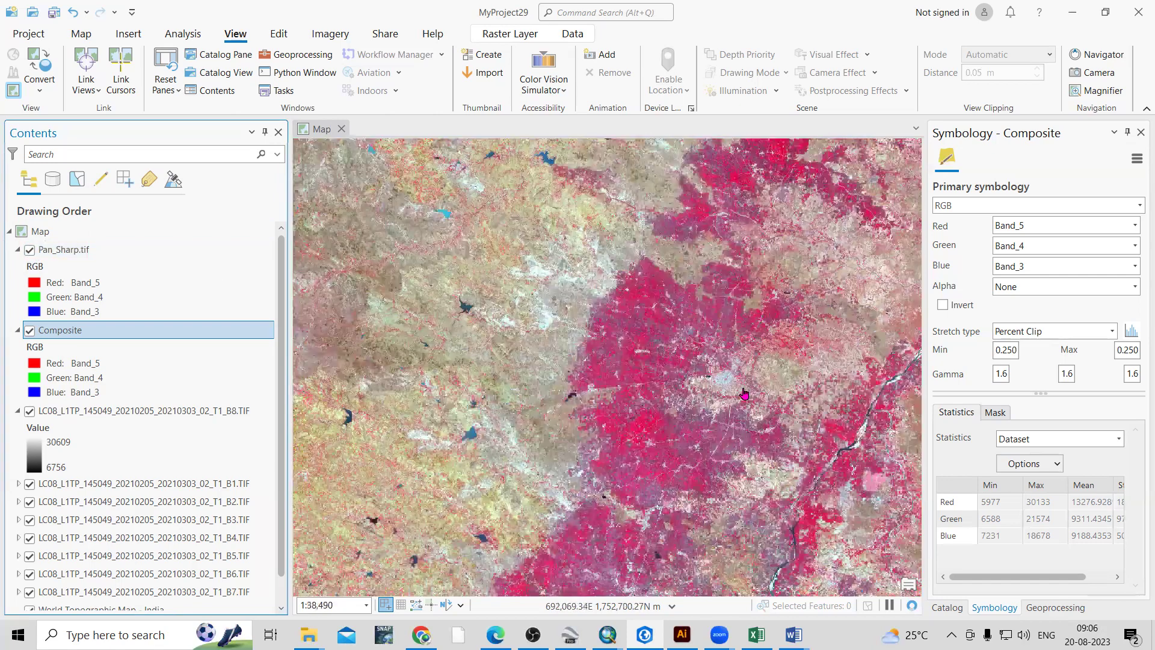
scroll(660, 415, down, 8)
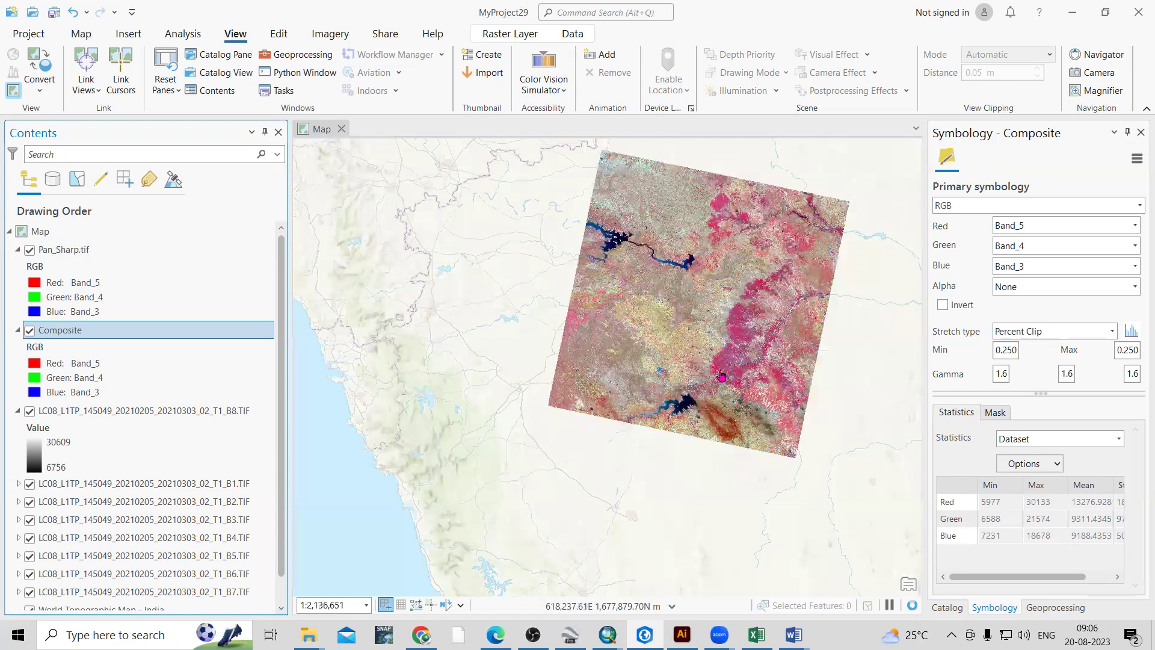
scroll(712, 331, up, 3)
scroll(610, 497, up, 5)
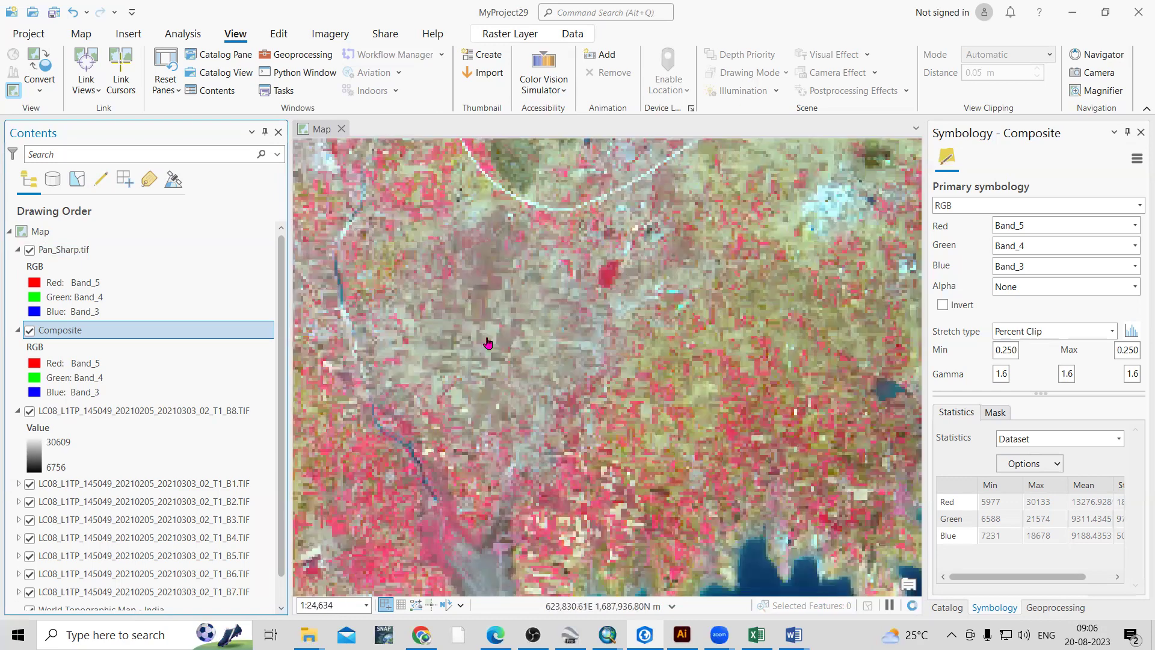
scroll(578, 375, up, 2)
scroll(577, 375, down, 3)
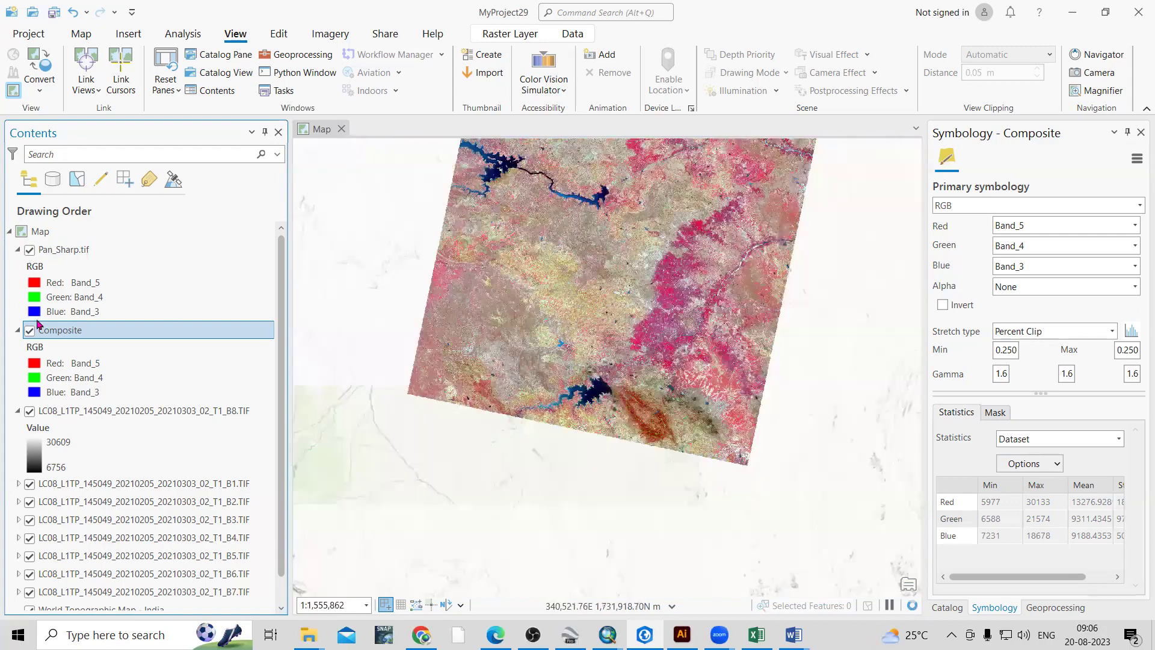
Step: Hide Pan_Sharp.tif, Composite and the B8 band so the Band_1 image shows
click(29, 329)
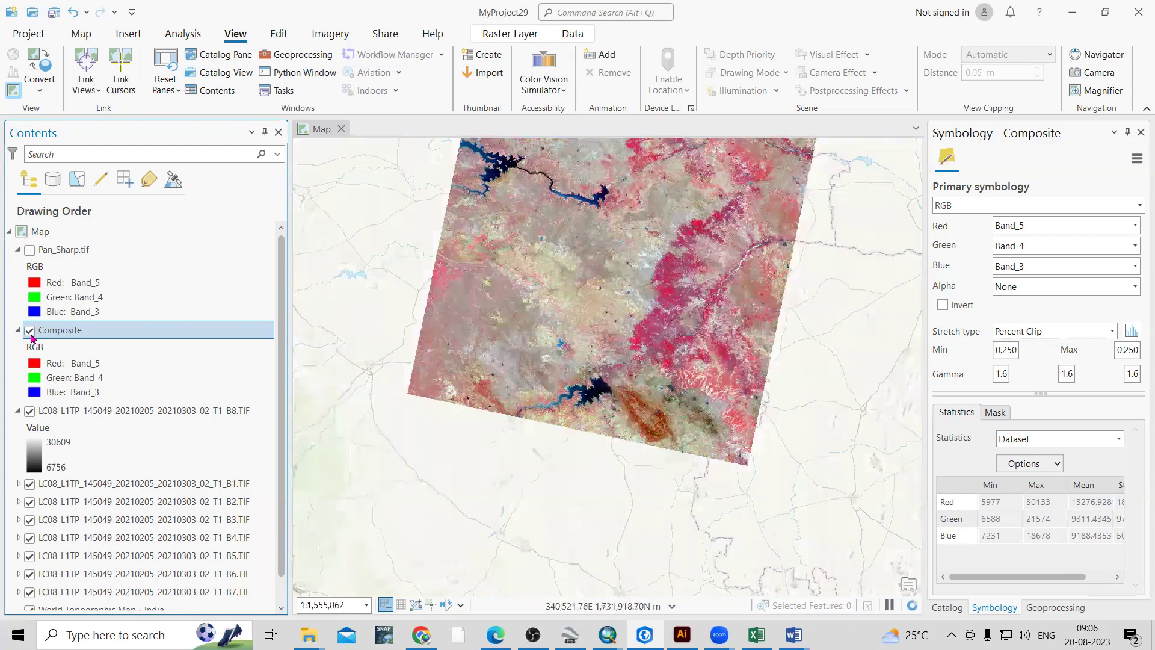
click(29, 250)
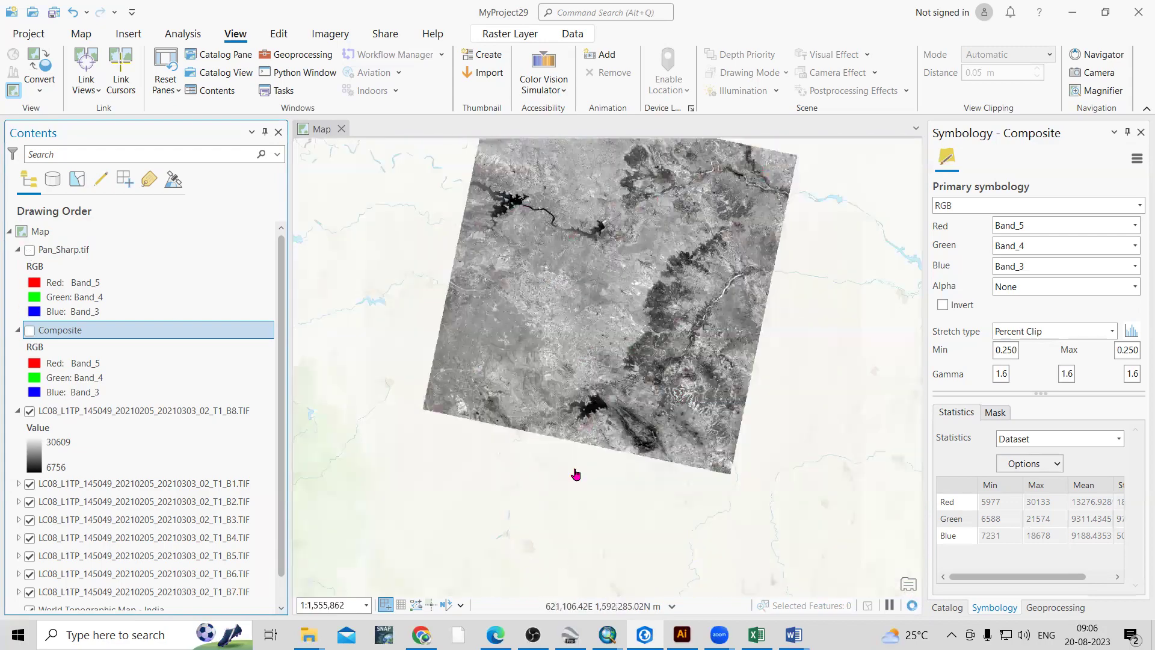
click(29, 410)
scroll(29, 410, down, 1)
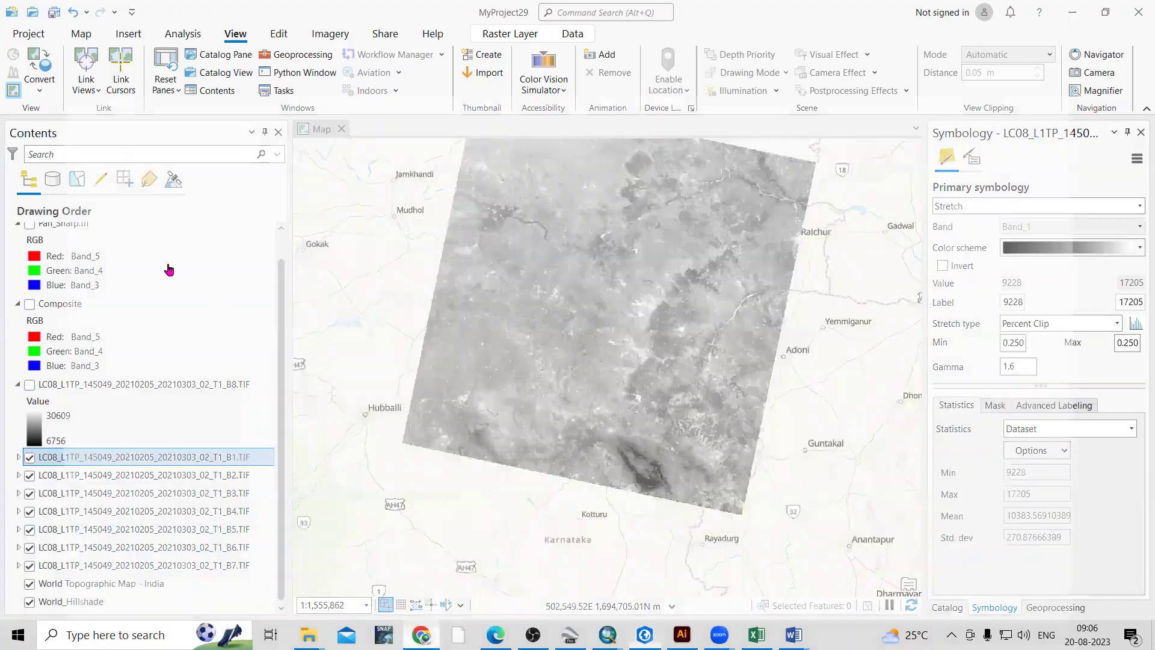
key(alt+Tab)
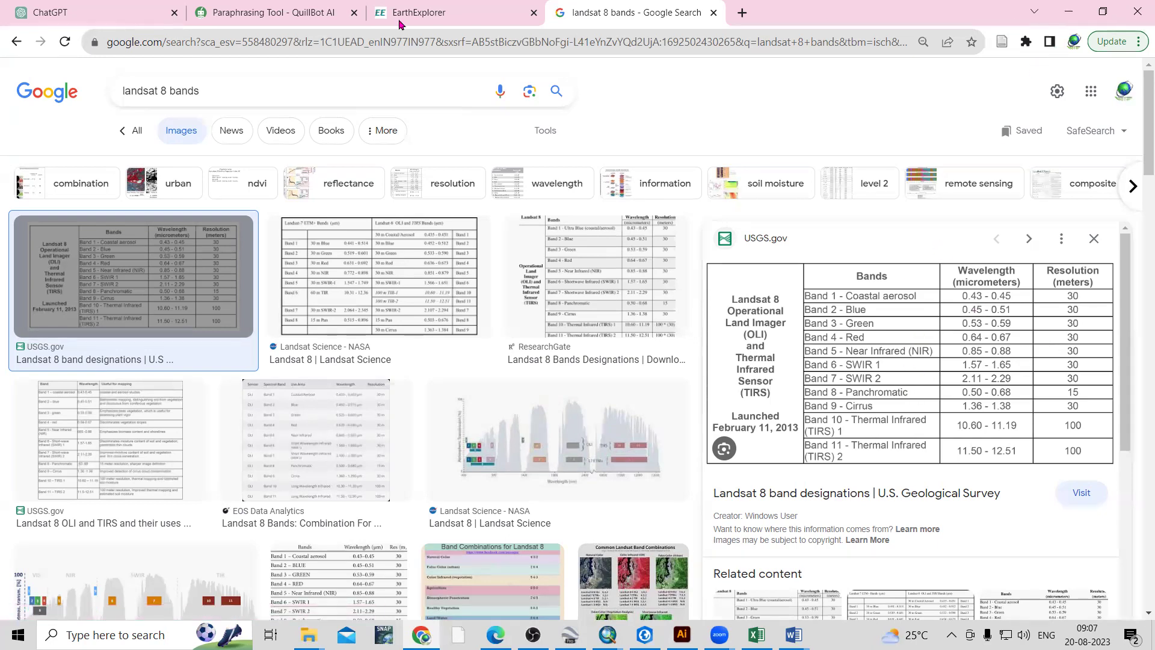
Step: Review the EarthExplorer page and the Landsat 8 band table in Chrome, then minimize Chrome
click(452, 13)
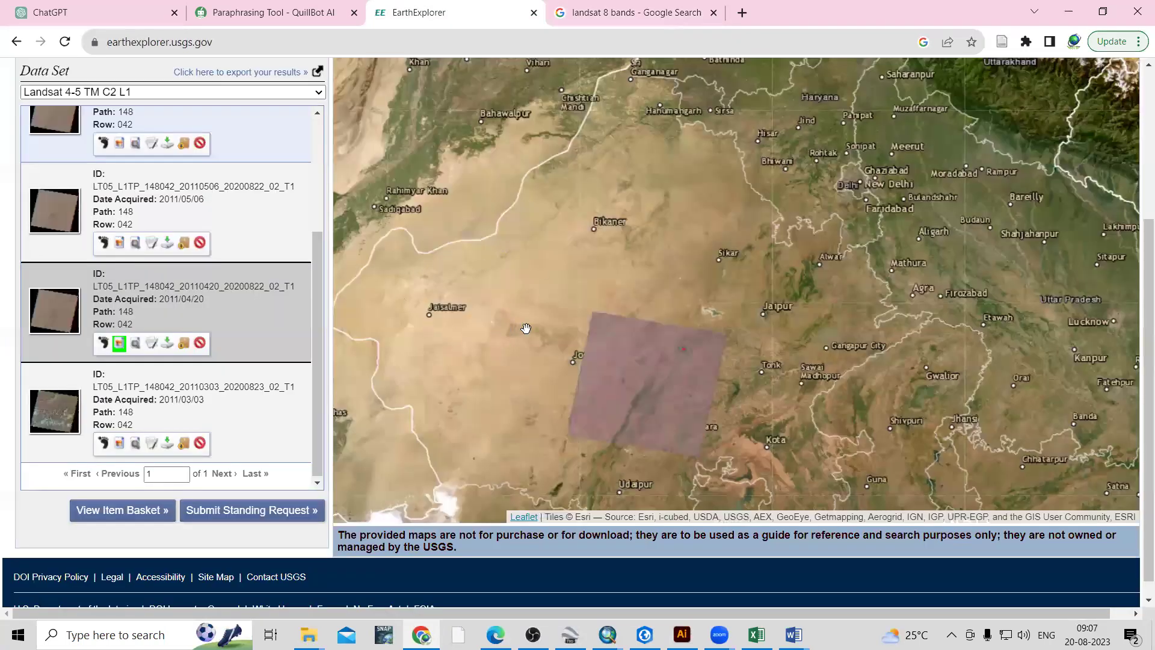
scroll(526, 328, down, 1)
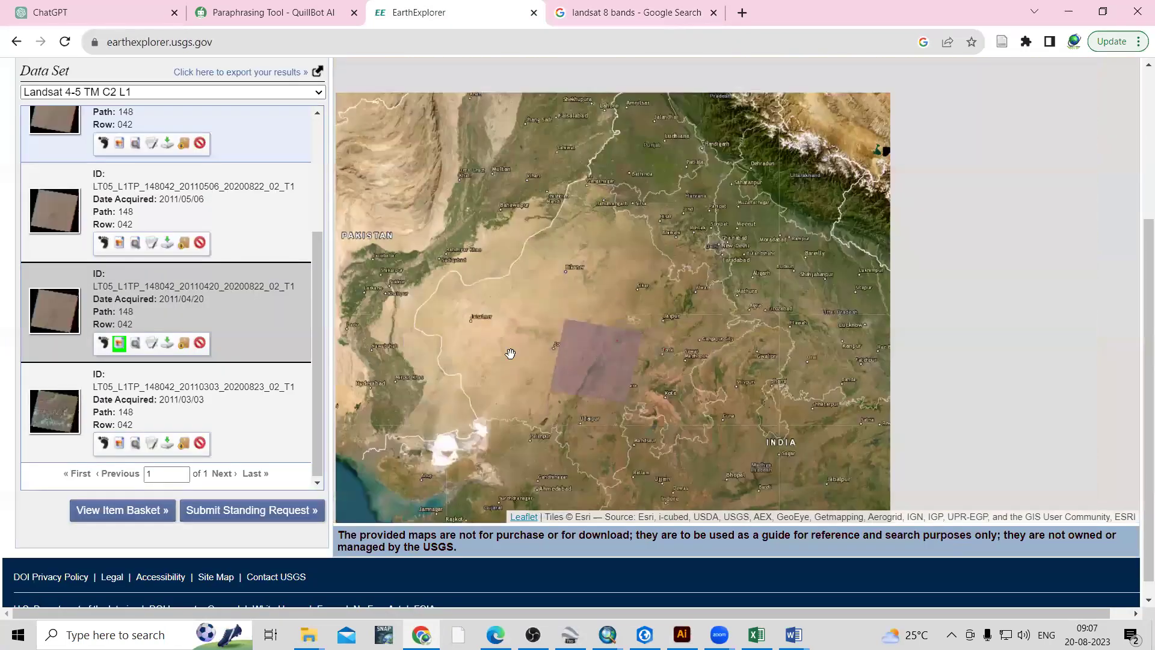
click(605, 16)
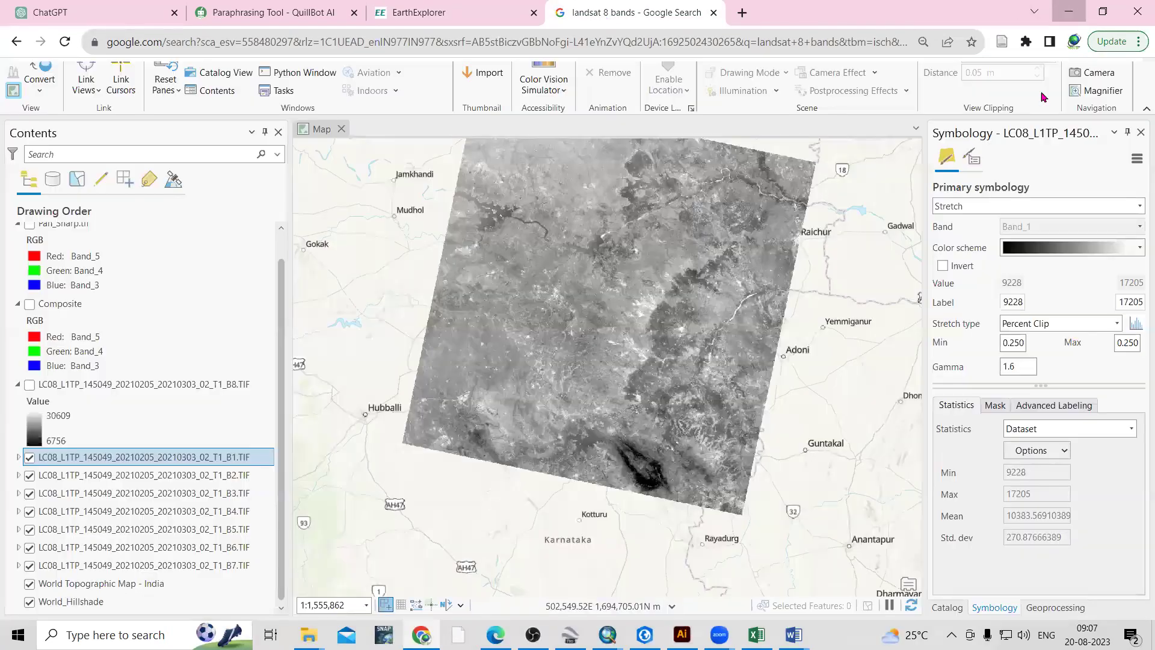
click(1069, 10)
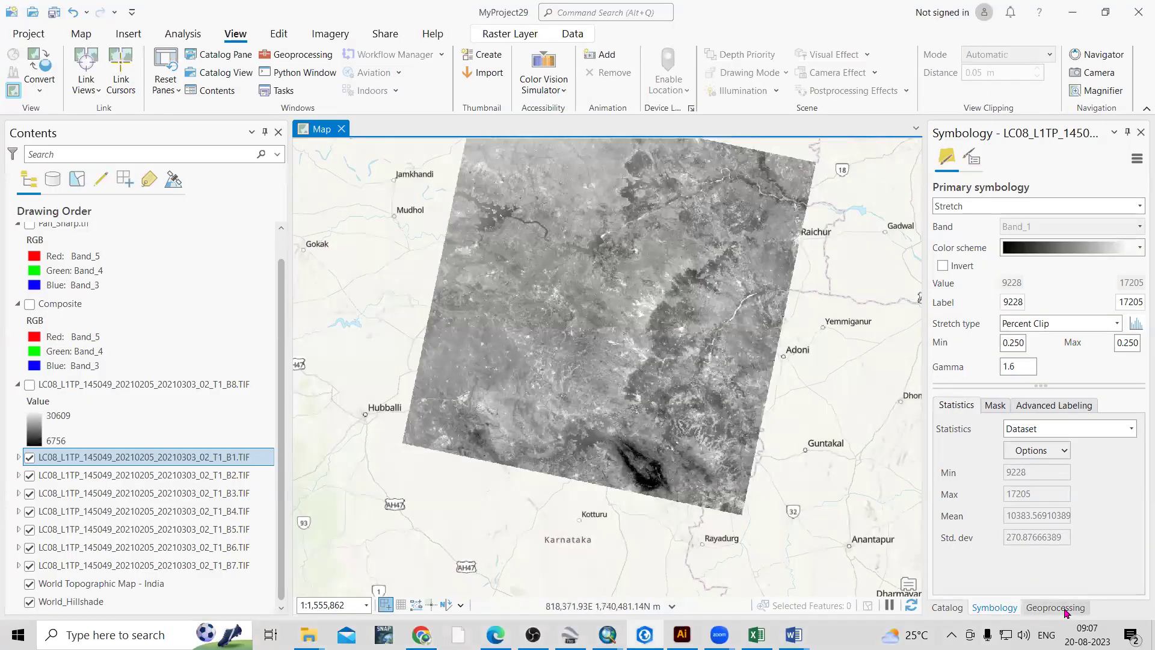
Step: Open the Catalog and widen it to show the full Landsat scene file names
click(946, 608)
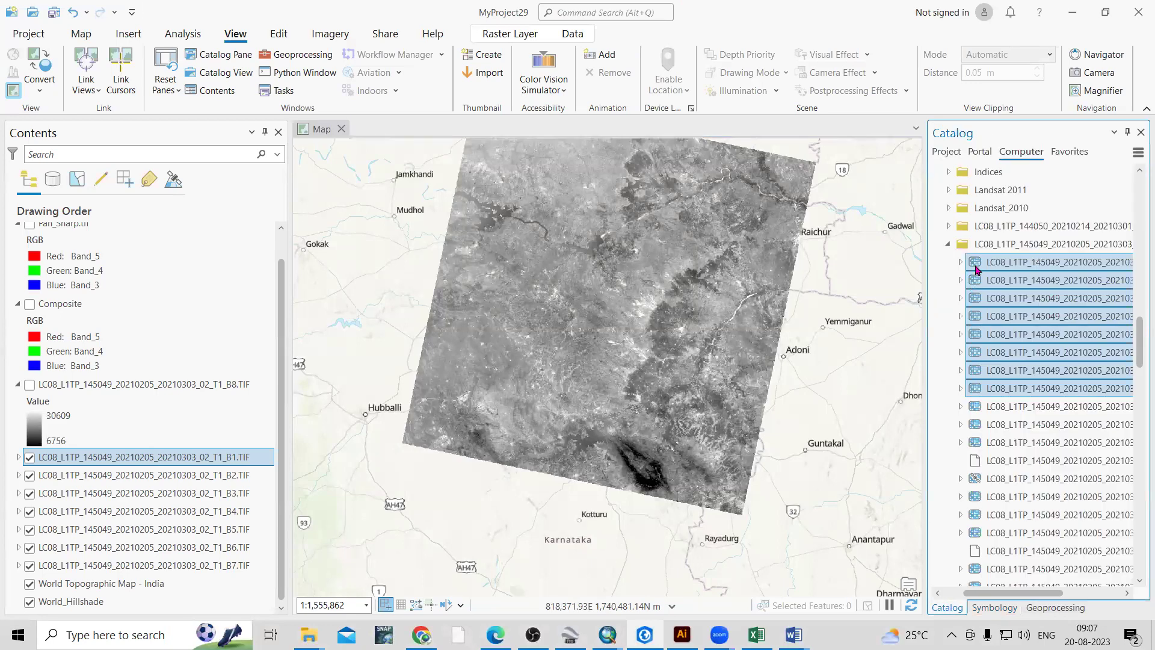
drag(1000, 593, 1046, 593)
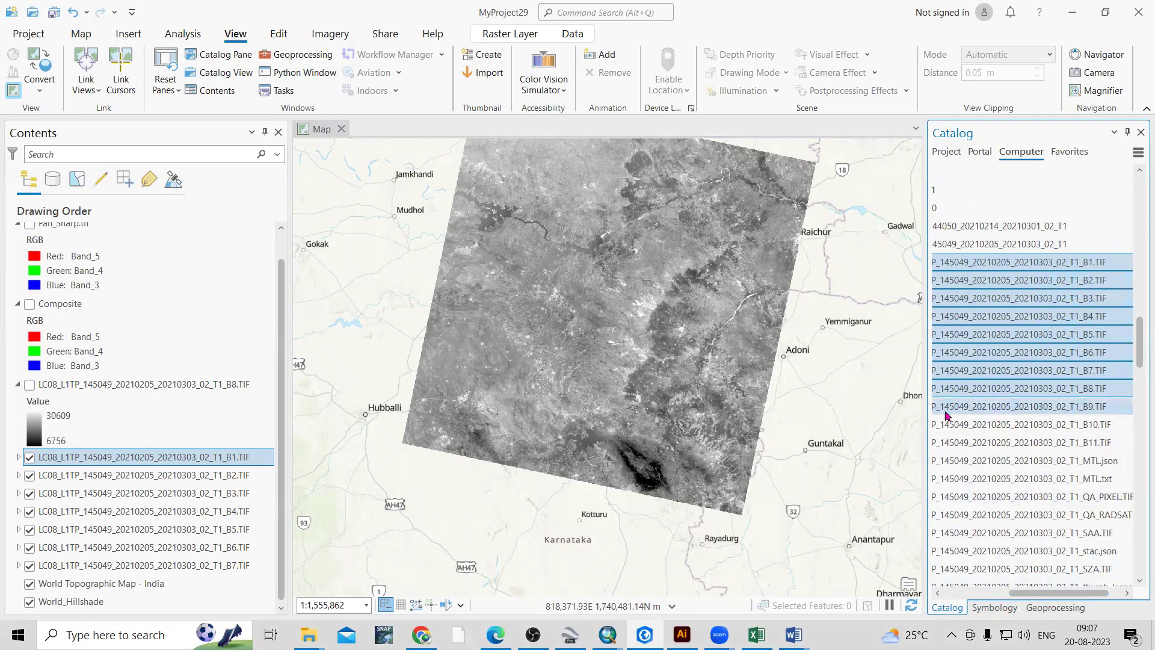
drag(926, 409, 834, 413)
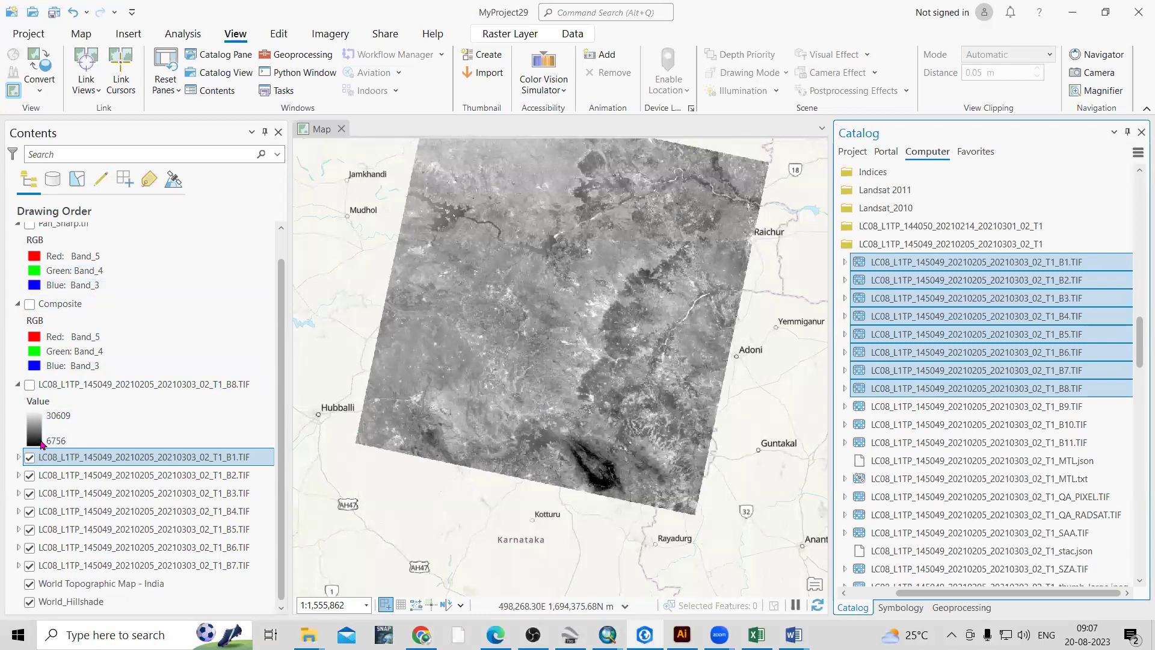
click(117, 459)
Step: Check B1's raster information in its properties, confirming a 30 m cell size
right_click(117, 458)
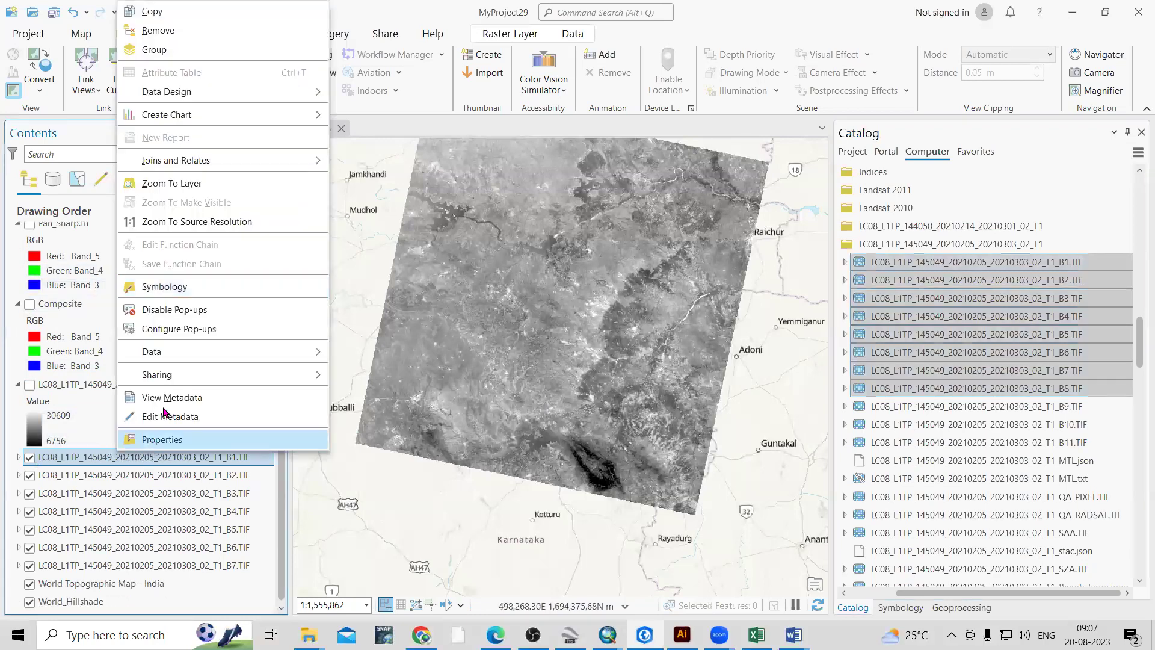
click(181, 440)
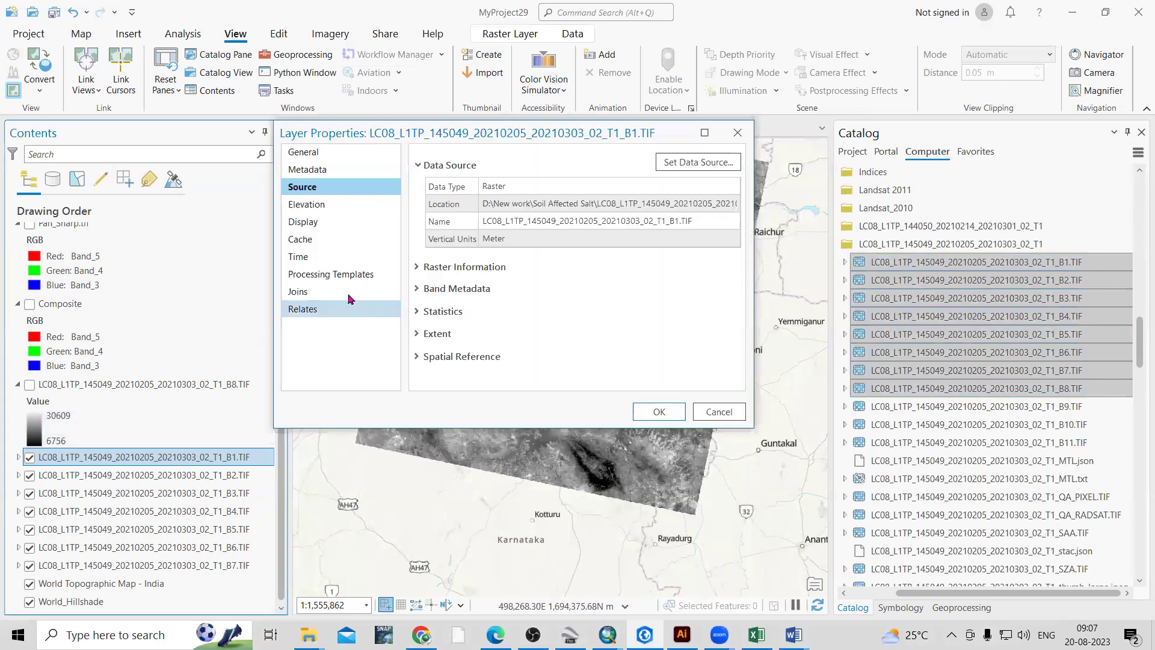
click(466, 268)
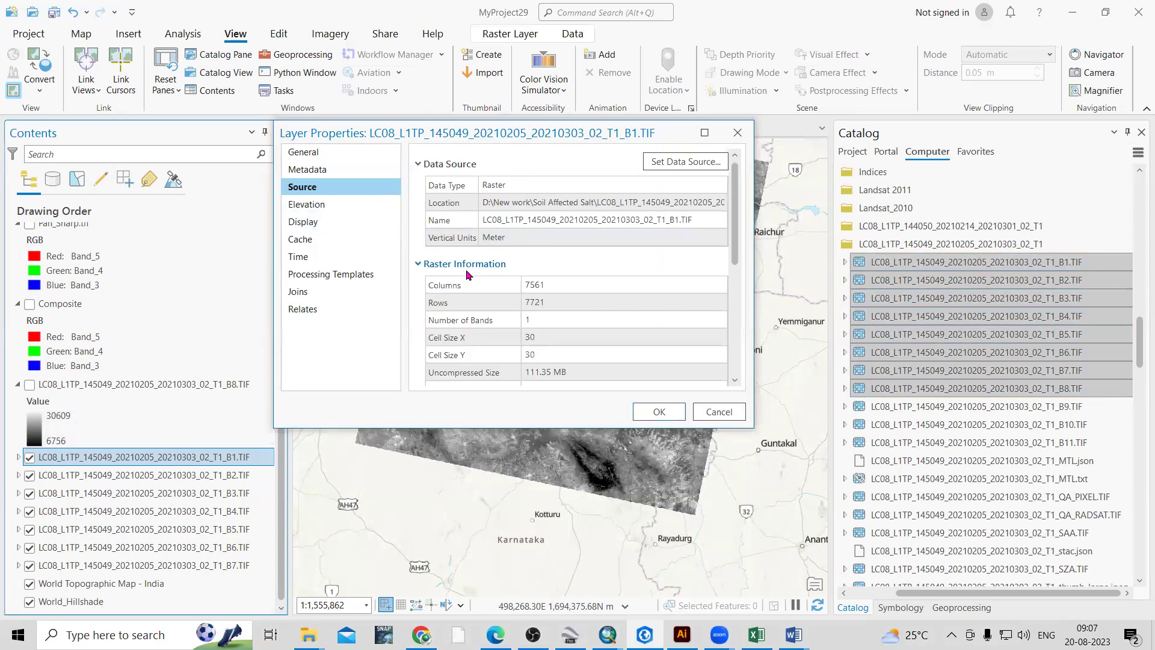
click(524, 336)
click(719, 412)
Step: Show the B8 layer, confirm its 15 m cell size, and select bands B1–B7
click(29, 385)
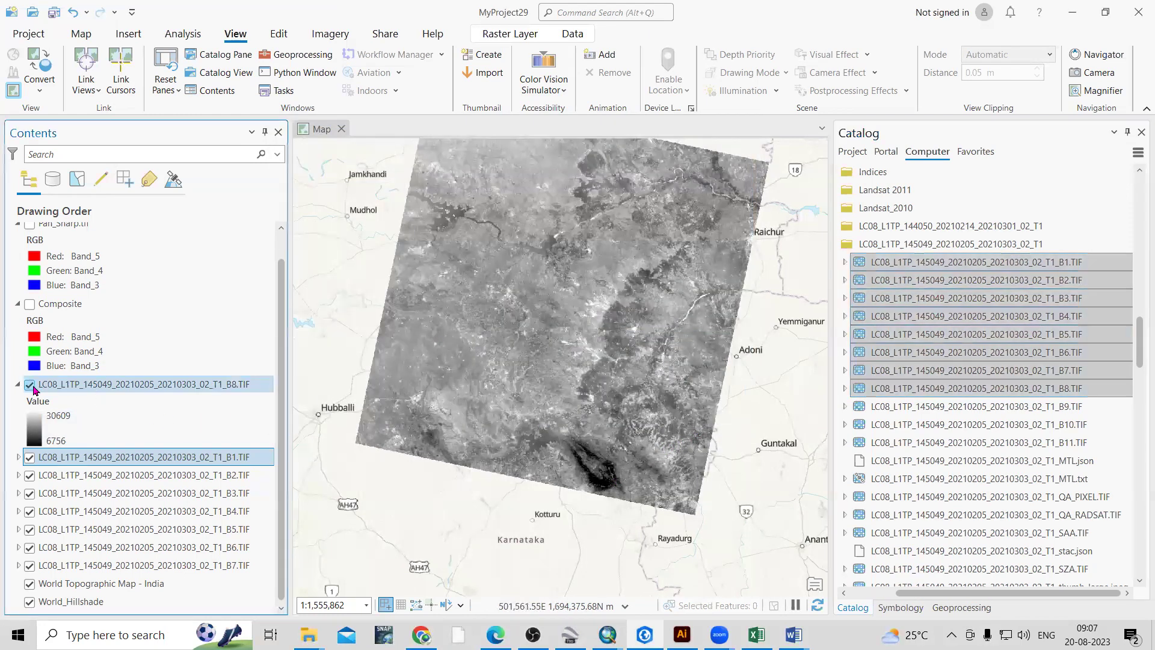
right_click(89, 388)
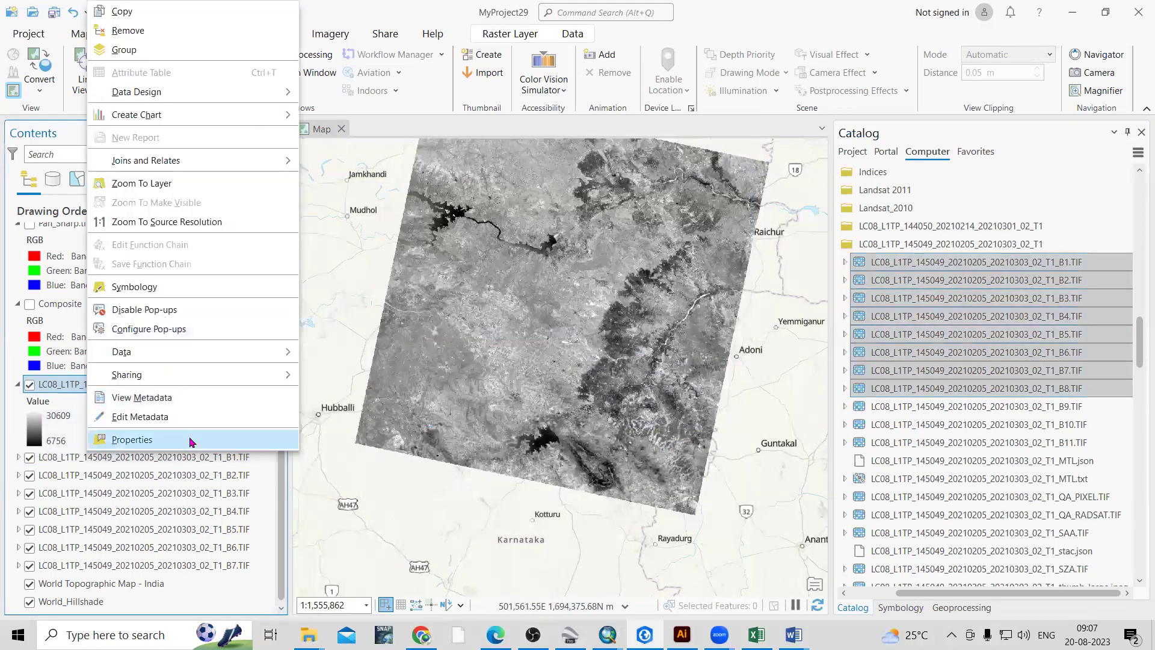
click(135, 440)
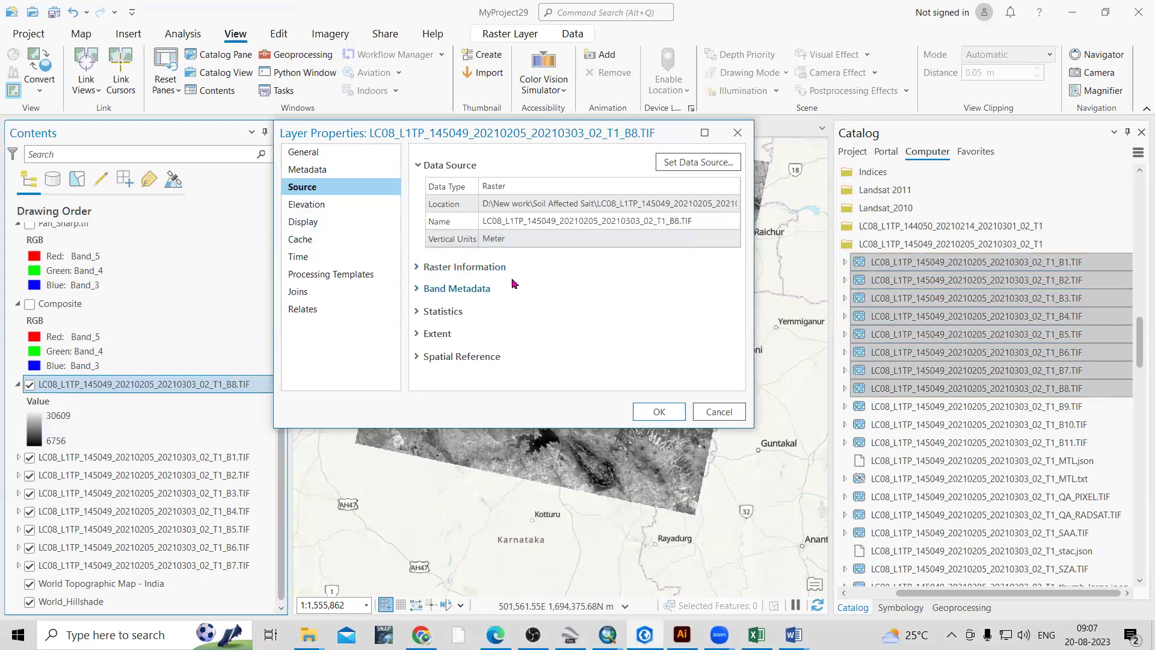
click(504, 266)
click(545, 337)
click(719, 411)
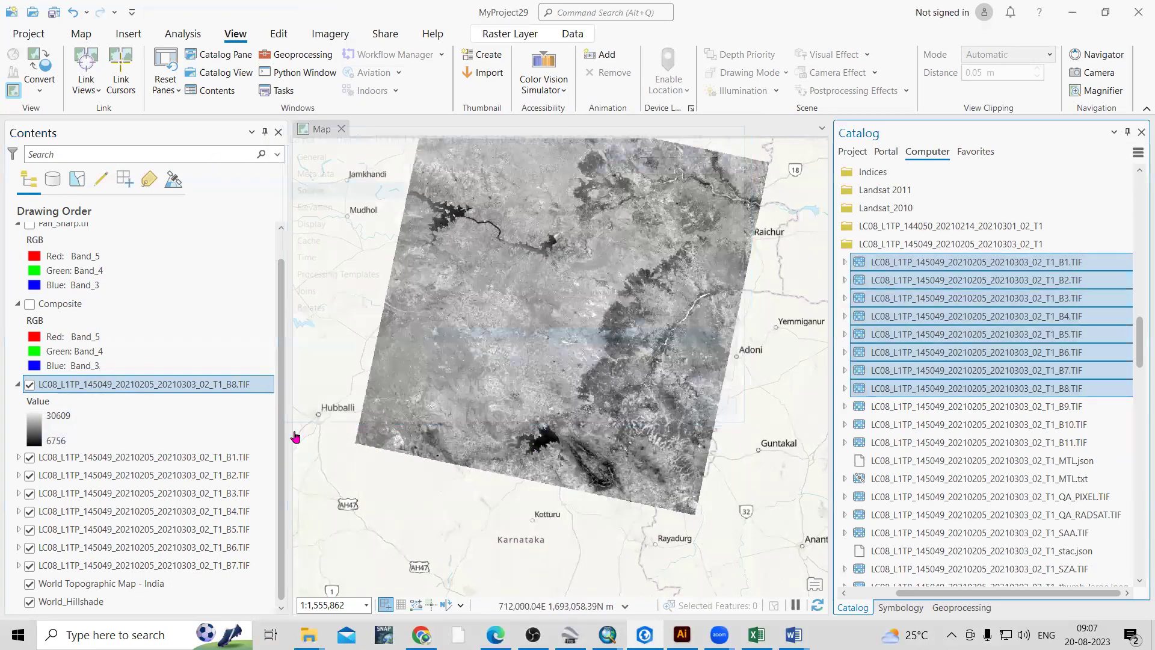
click(103, 458)
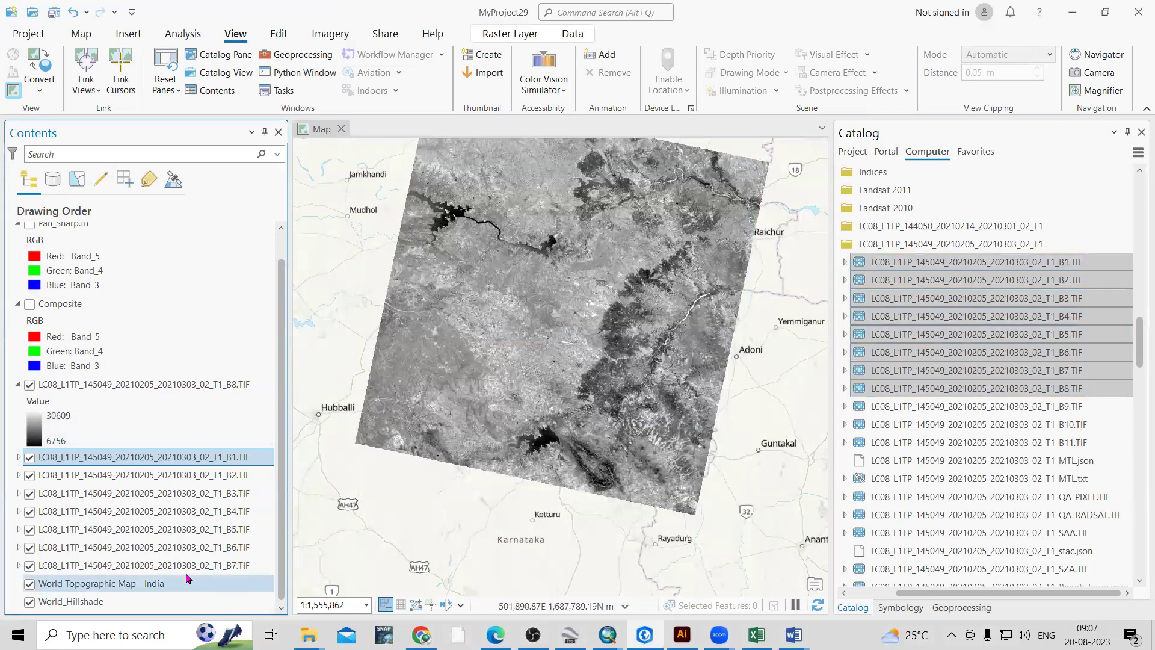
shift+click(202, 461)
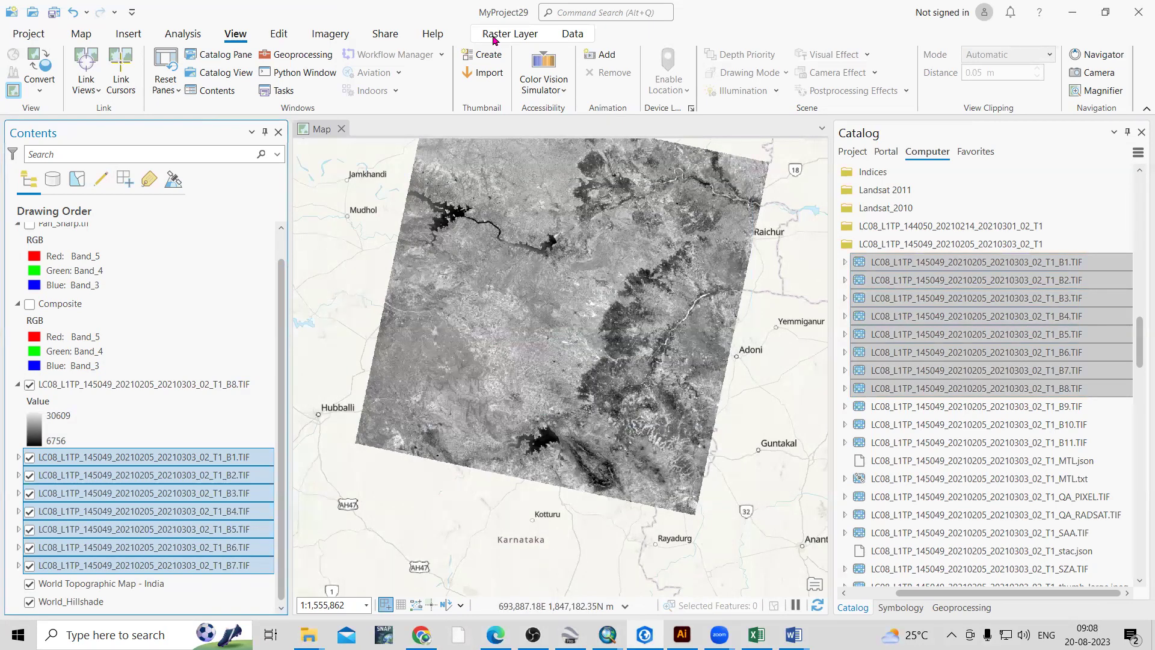
Step: Browse the Imagery tab's Process options and turn on the Composite layer
click(329, 33)
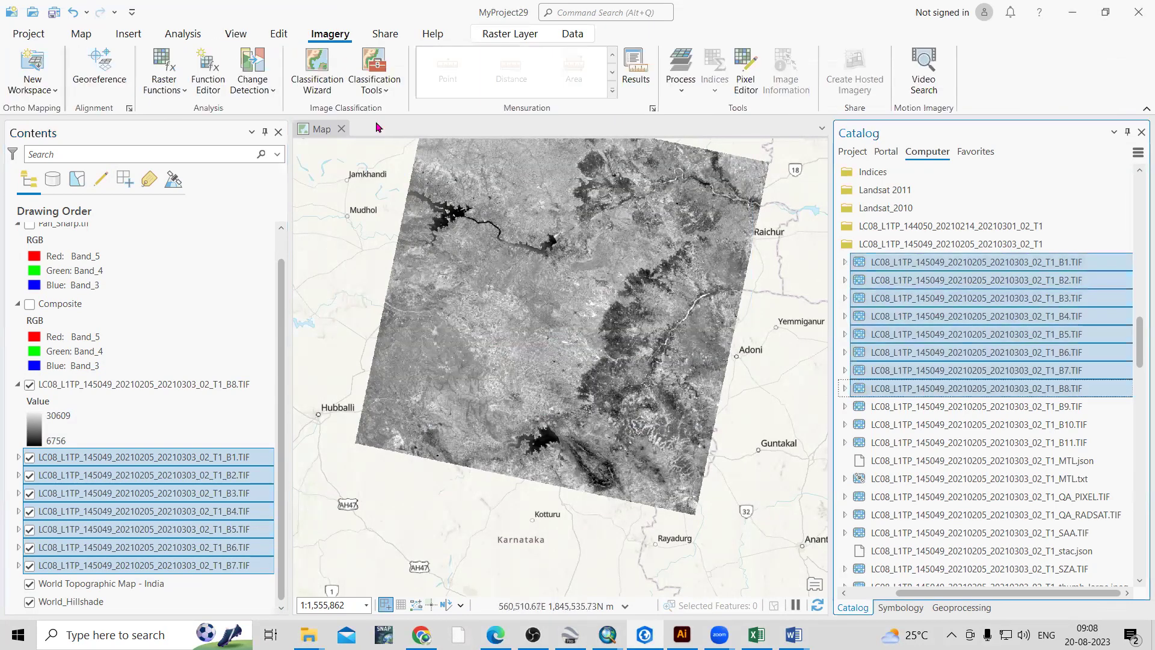
click(682, 92)
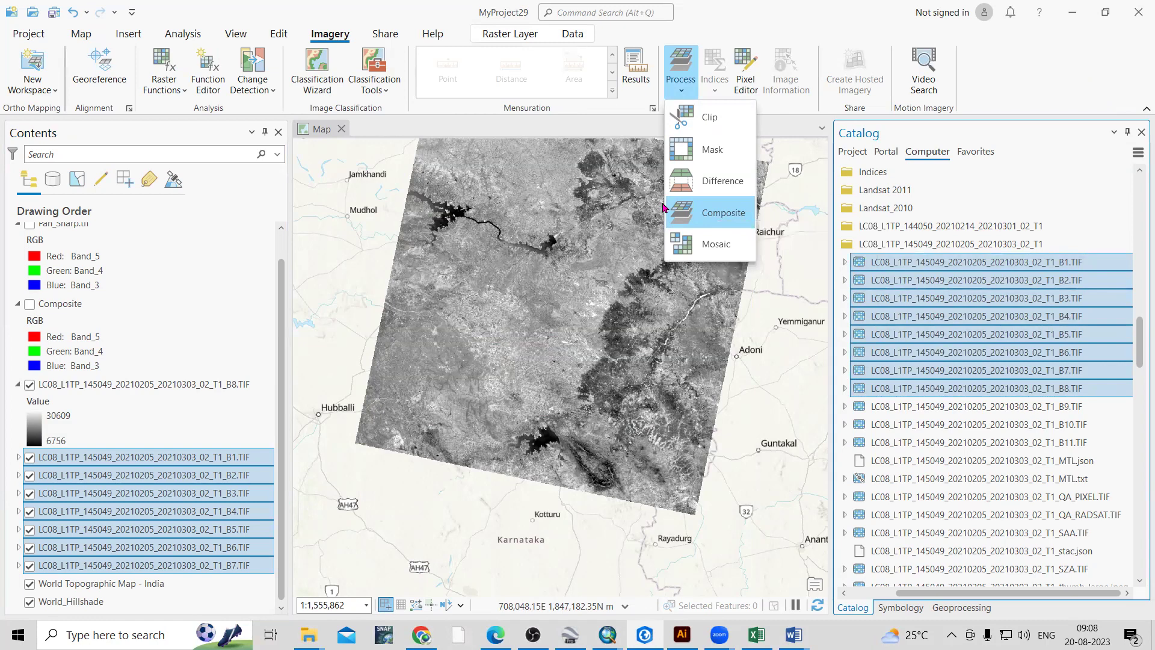
click(29, 304)
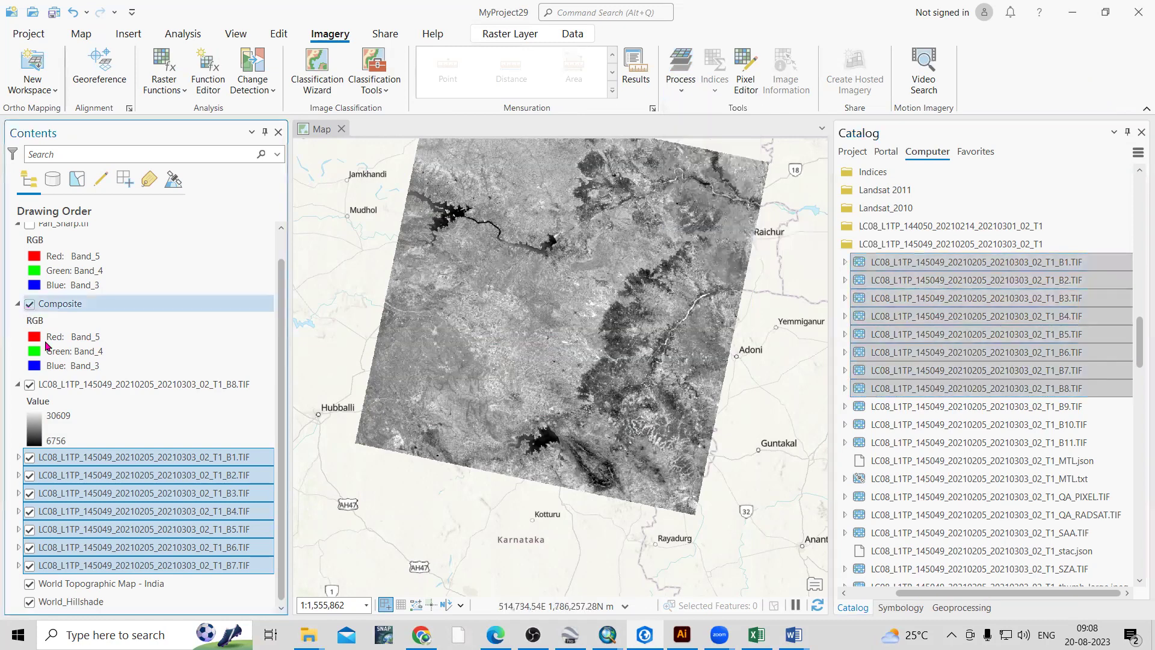
Step: Hide the B8 layer and bands B2–B7, then select the Composite layer
click(28, 385)
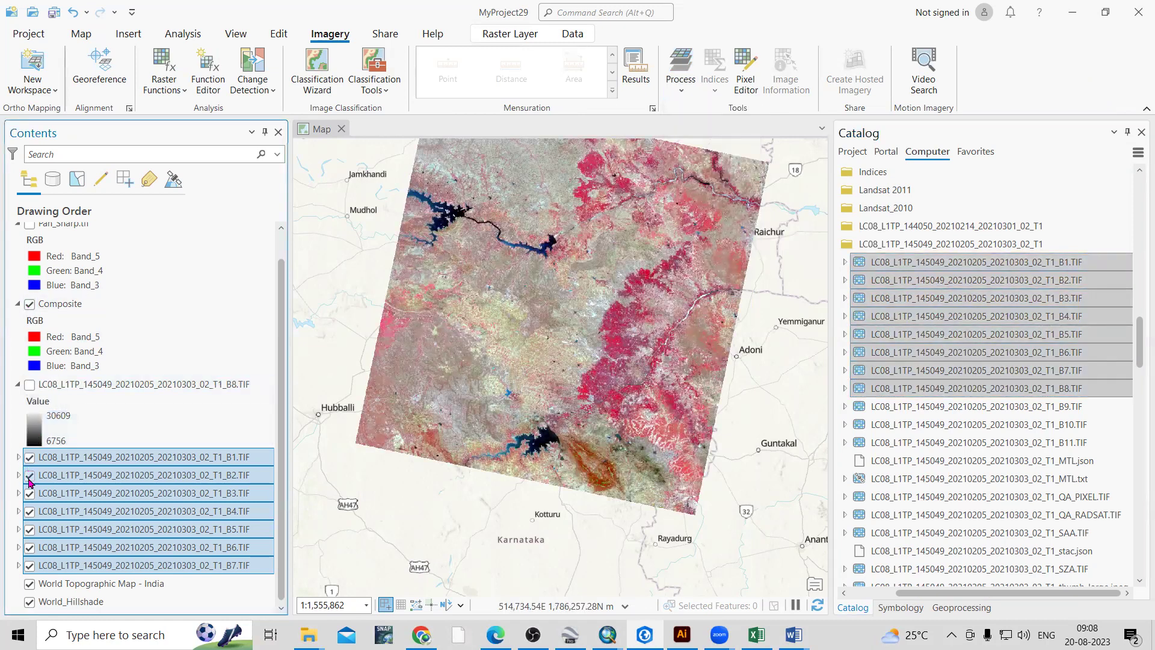
click(28, 476)
click(29, 493)
click(29, 511)
click(29, 529)
click(29, 548)
click(29, 566)
click(63, 304)
right_click(65, 307)
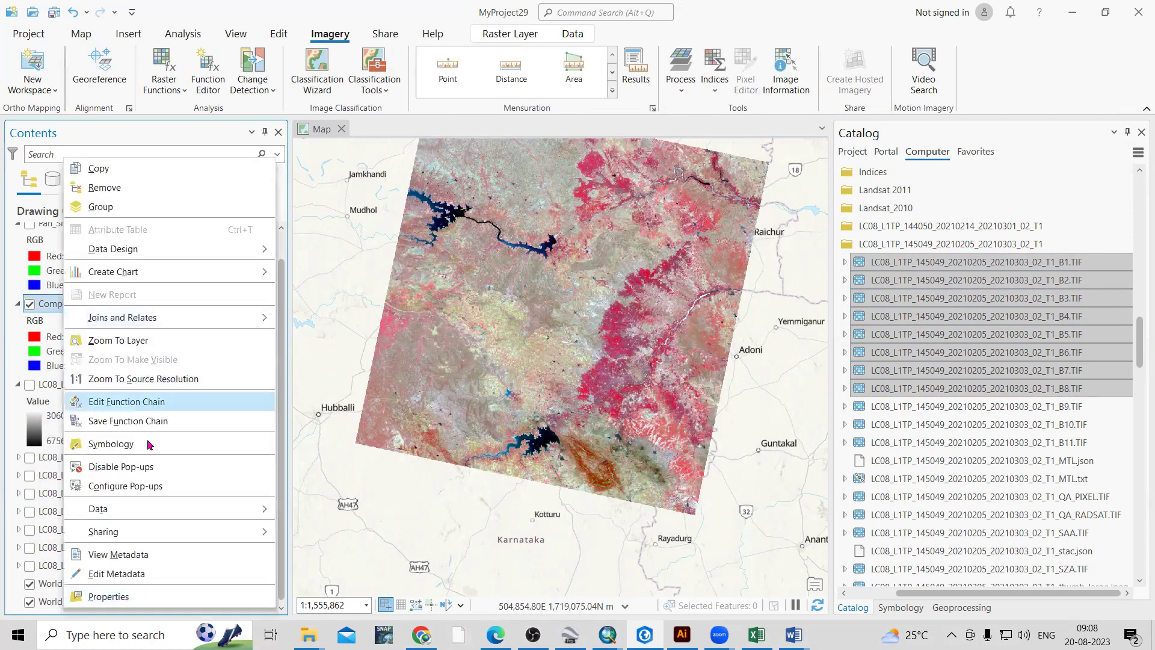
click(144, 595)
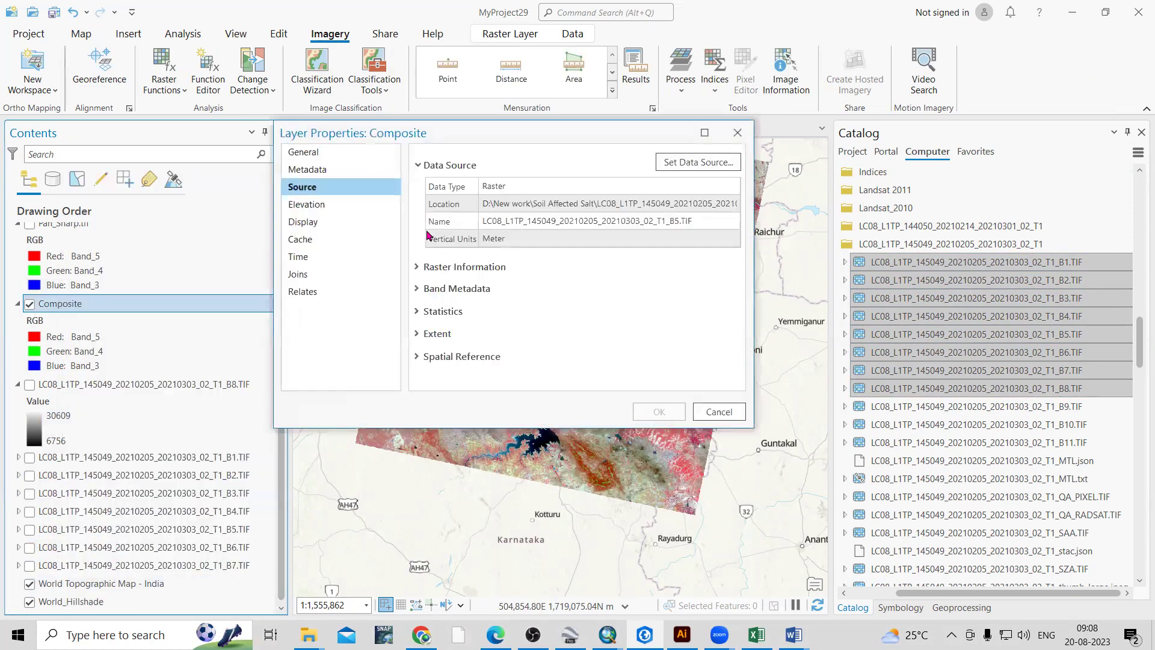
click(482, 267)
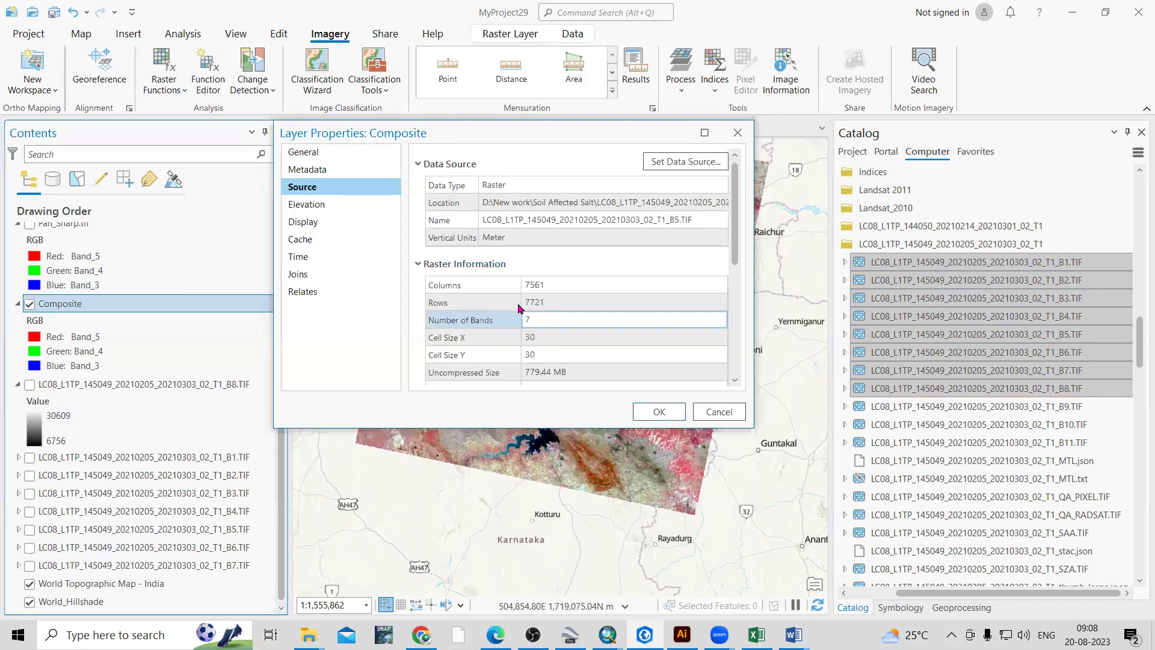
click(567, 337)
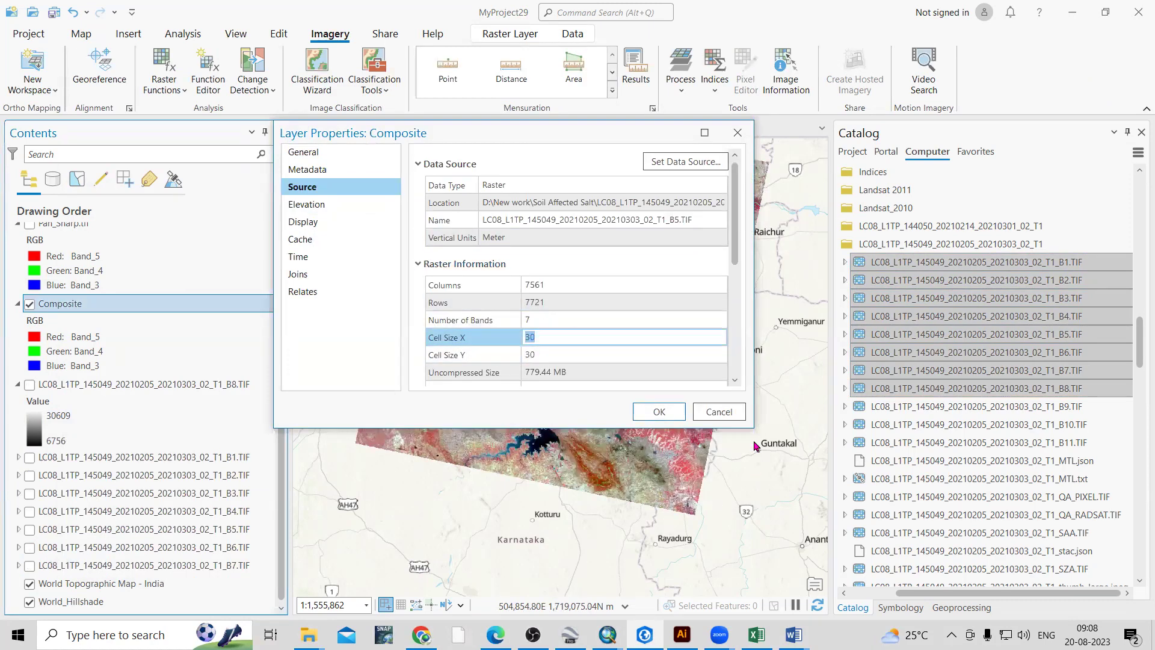
click(719, 412)
right_click(60, 304)
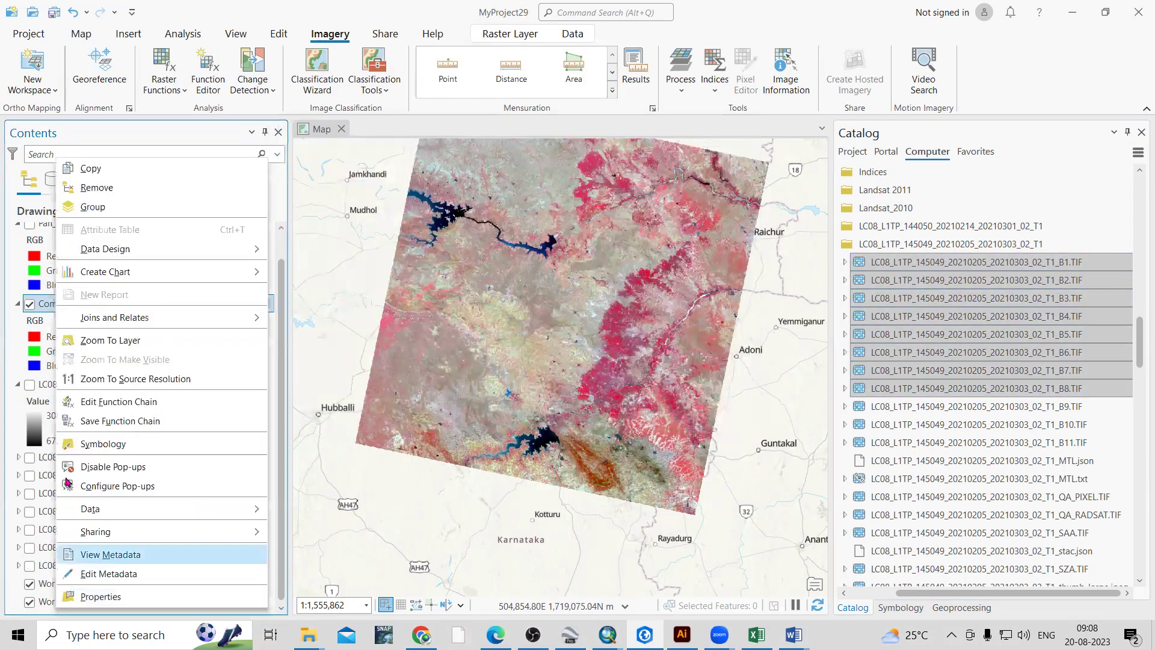
Step: Set the Composite symbology's red, green and blue to Band_4, Band_3 and Band_2
click(118, 445)
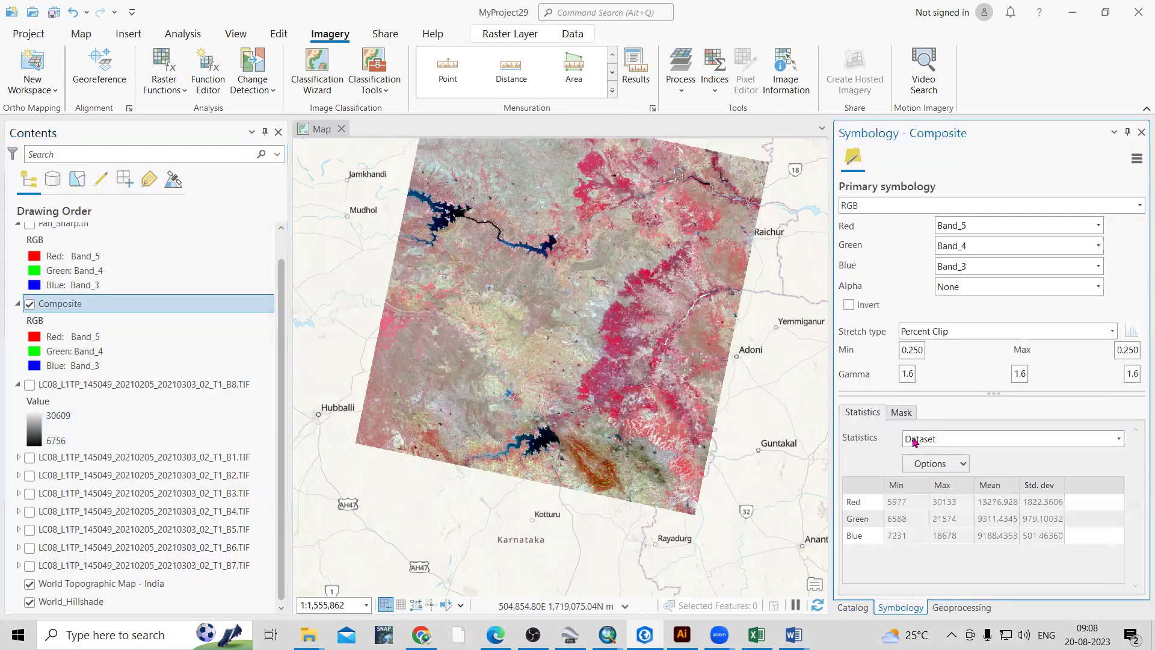
click(1096, 226)
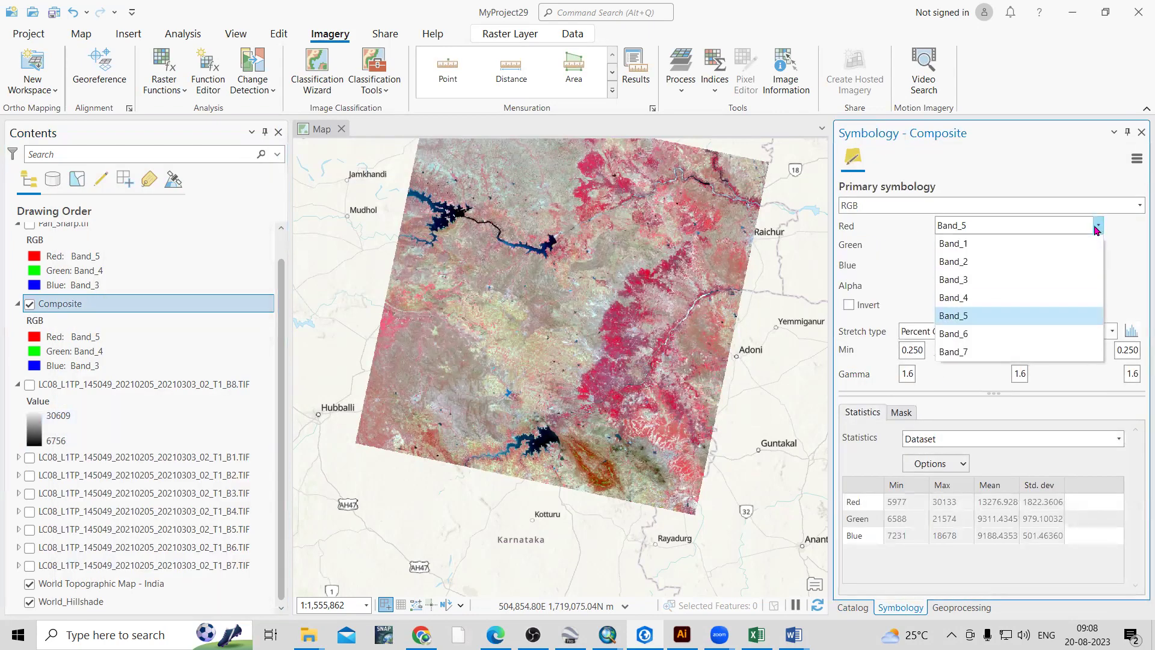
click(1086, 307)
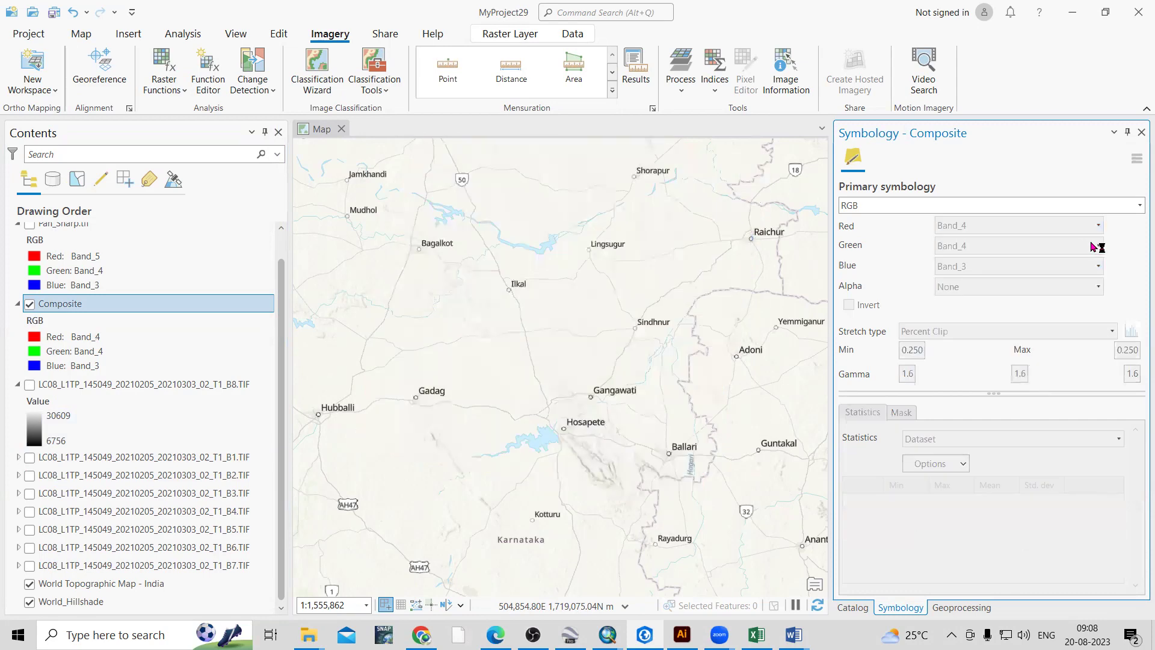
click(1098, 245)
click(1043, 300)
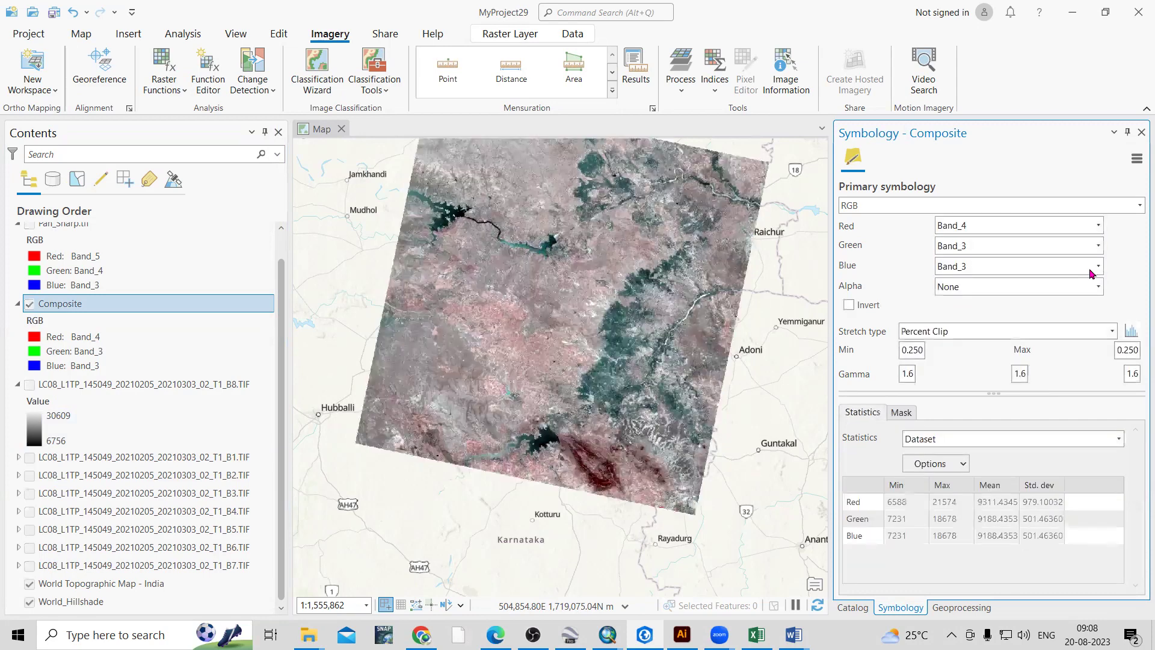
click(1098, 268)
click(1082, 300)
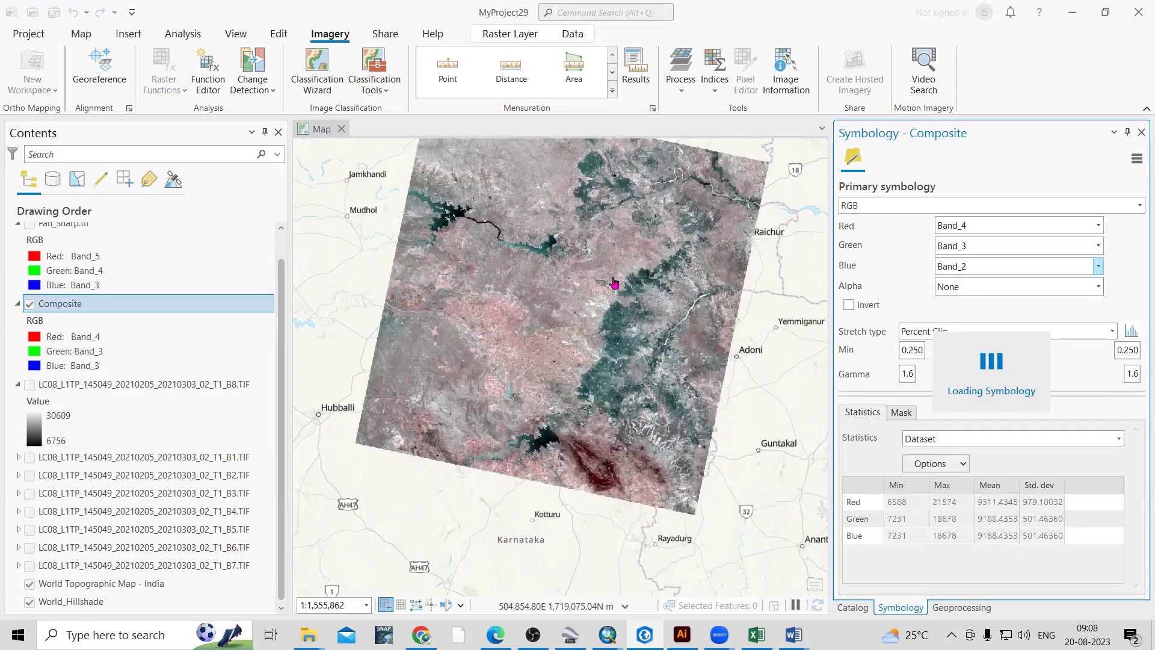
Step: Change the RGB bands to Band_5, Band_4 and Band_3 for a false-colour infrared image
scroll(588, 304, up, 5)
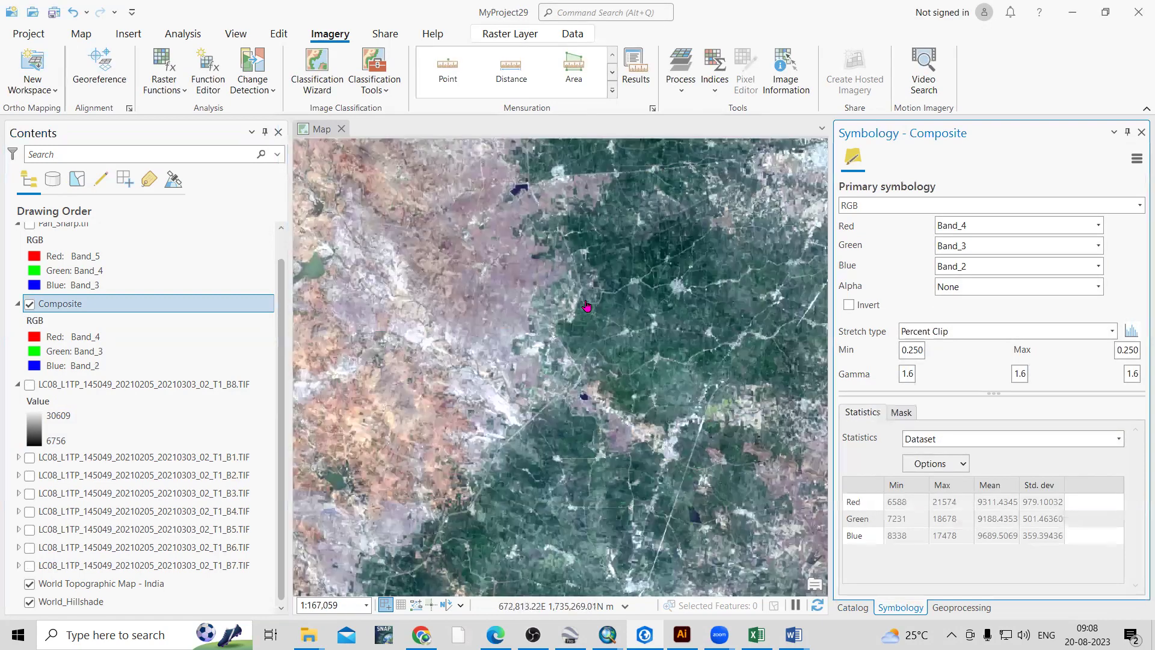
scroll(621, 428, down, 4)
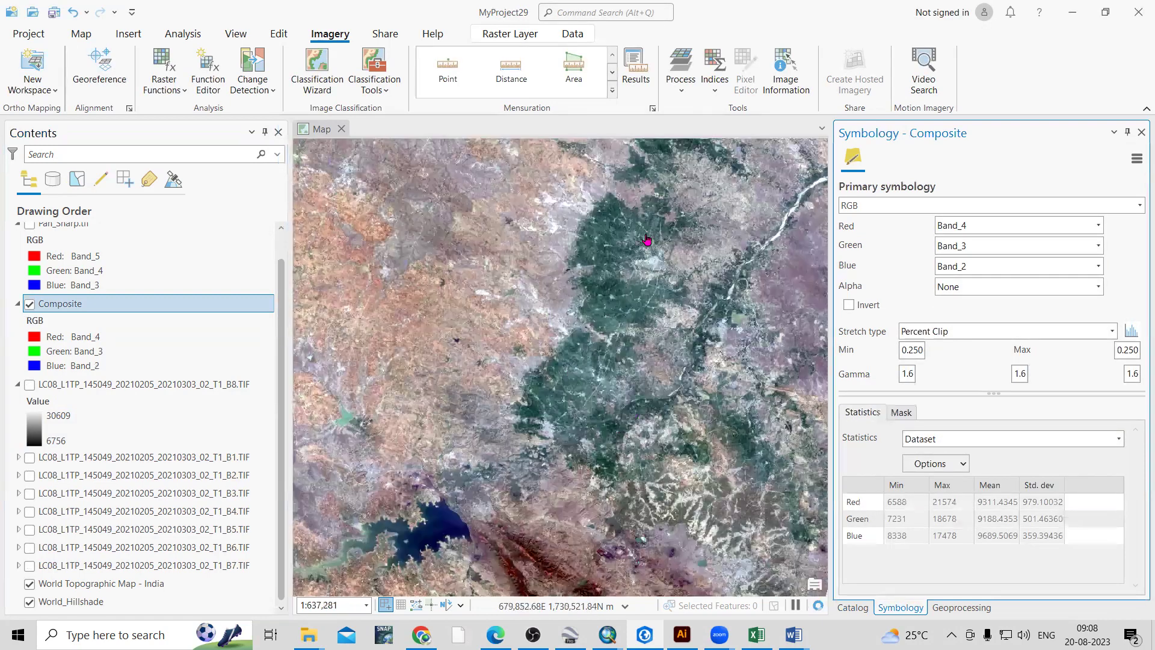
scroll(660, 213, down, 3)
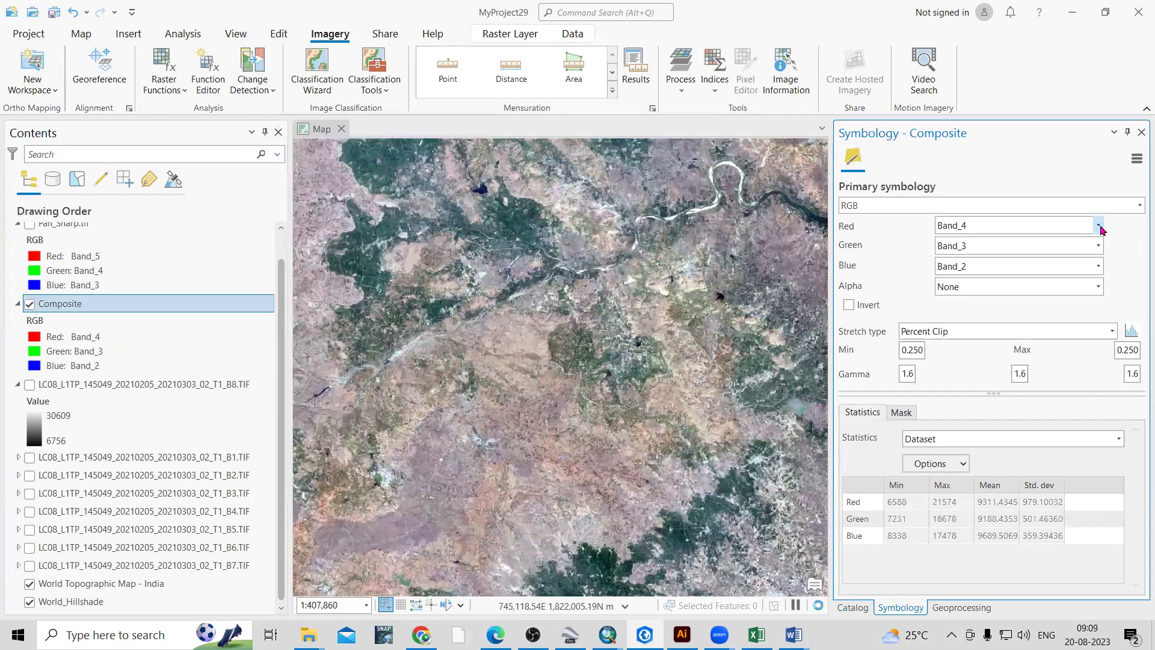
click(950, 263)
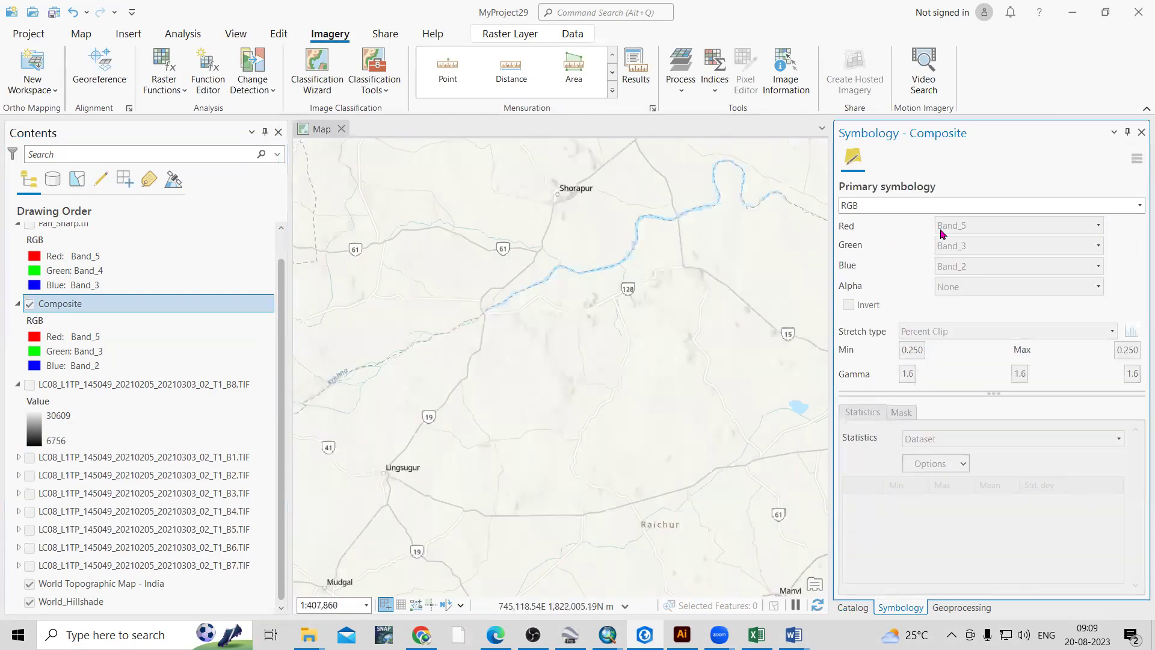
click(1098, 248)
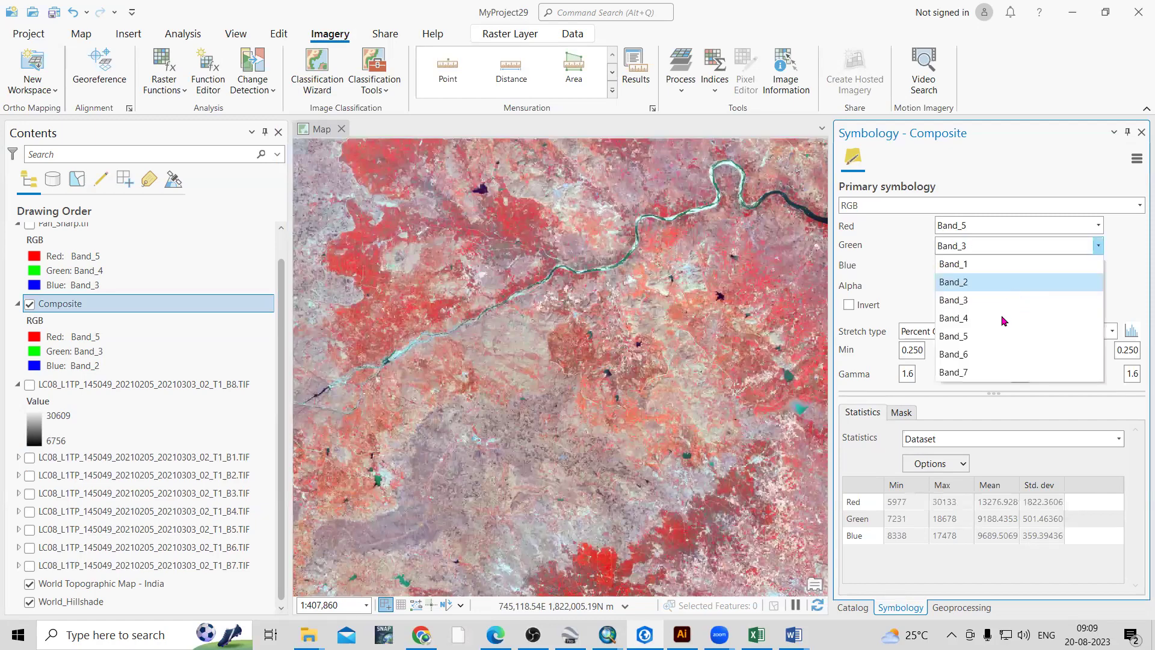
click(1000, 319)
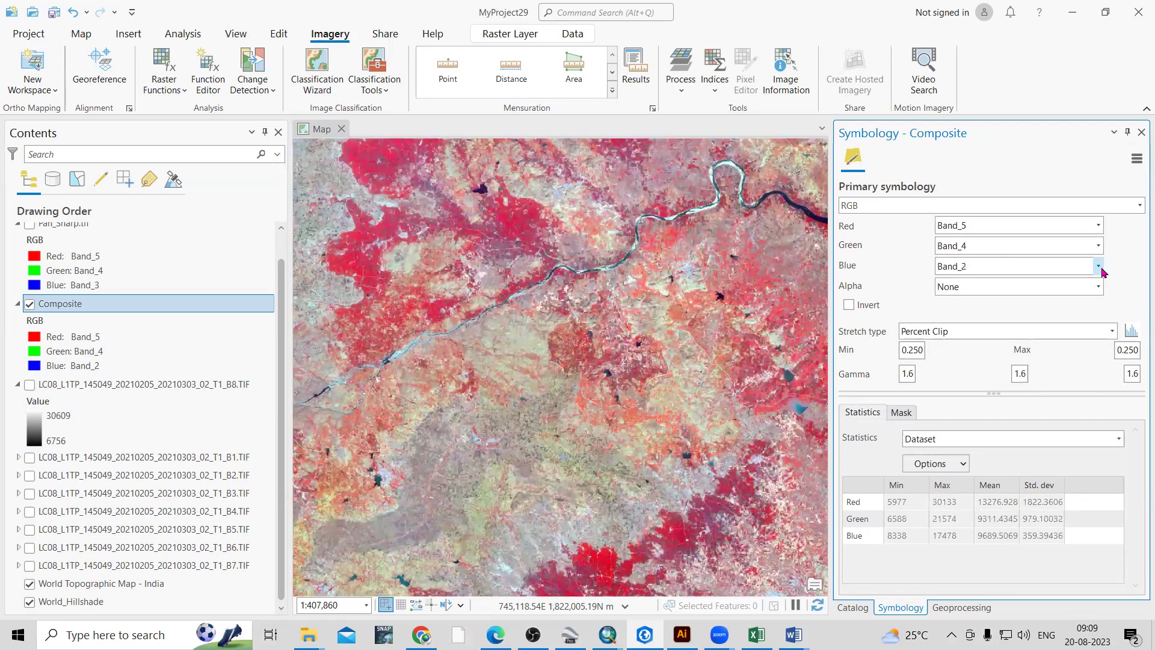
click(1101, 271)
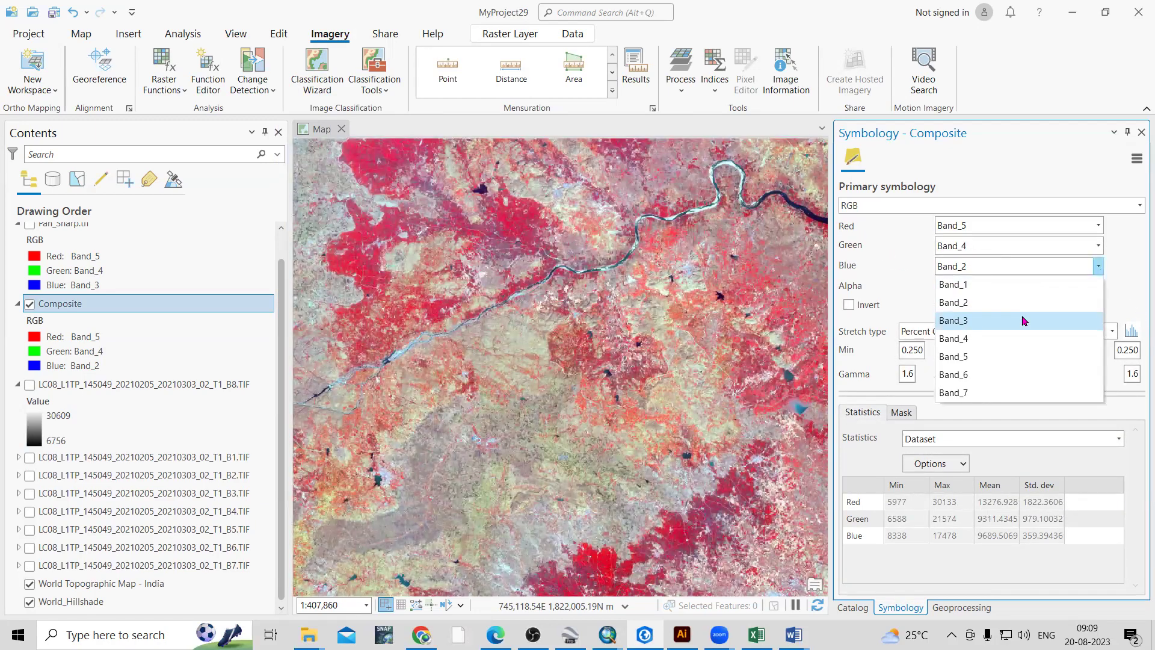
click(1021, 320)
scroll(523, 331, down, 3)
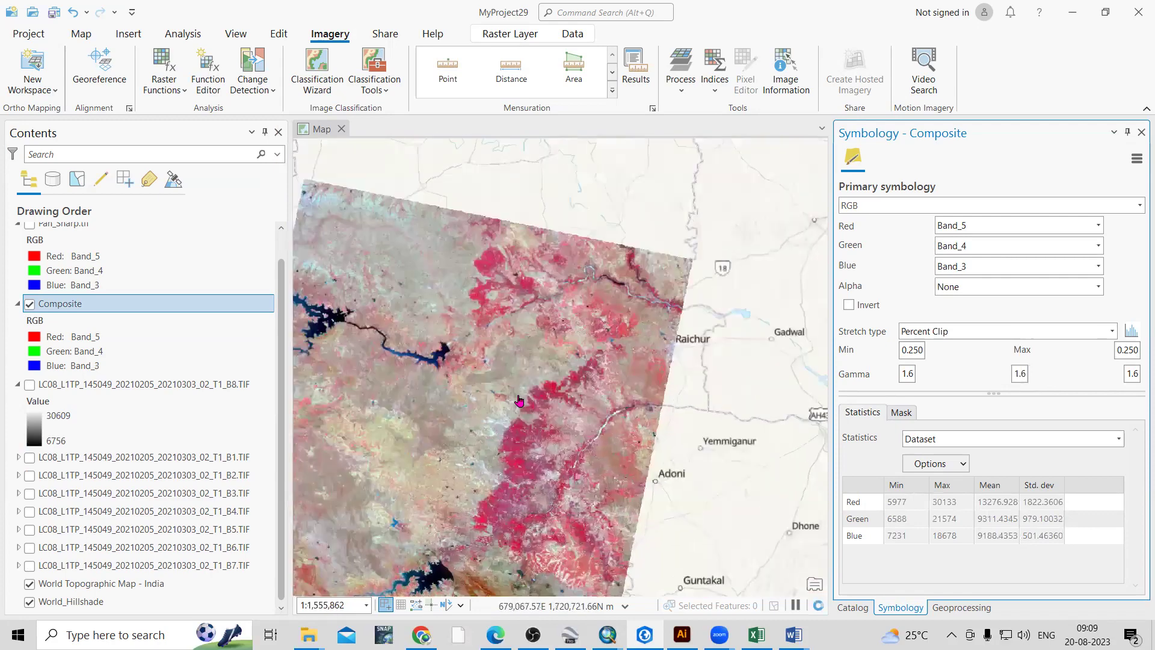
Step: Zoom in and out across the false-colour Composite to inspect it at several scales
scroll(522, 454, up, 5)
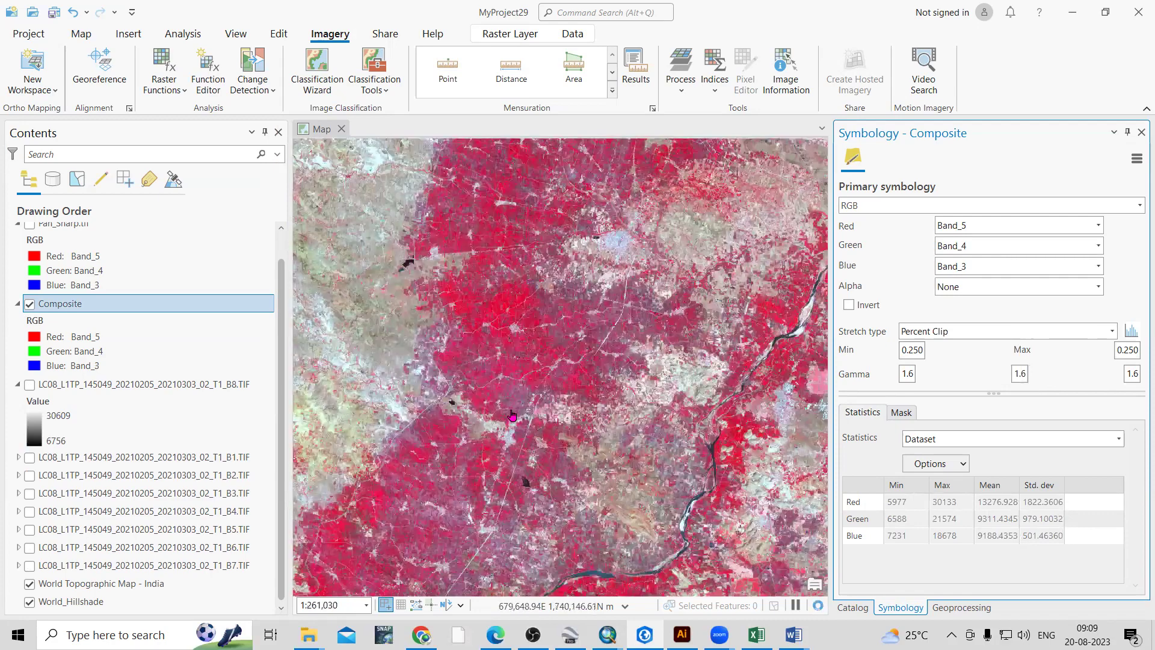
scroll(522, 305, down, 4)
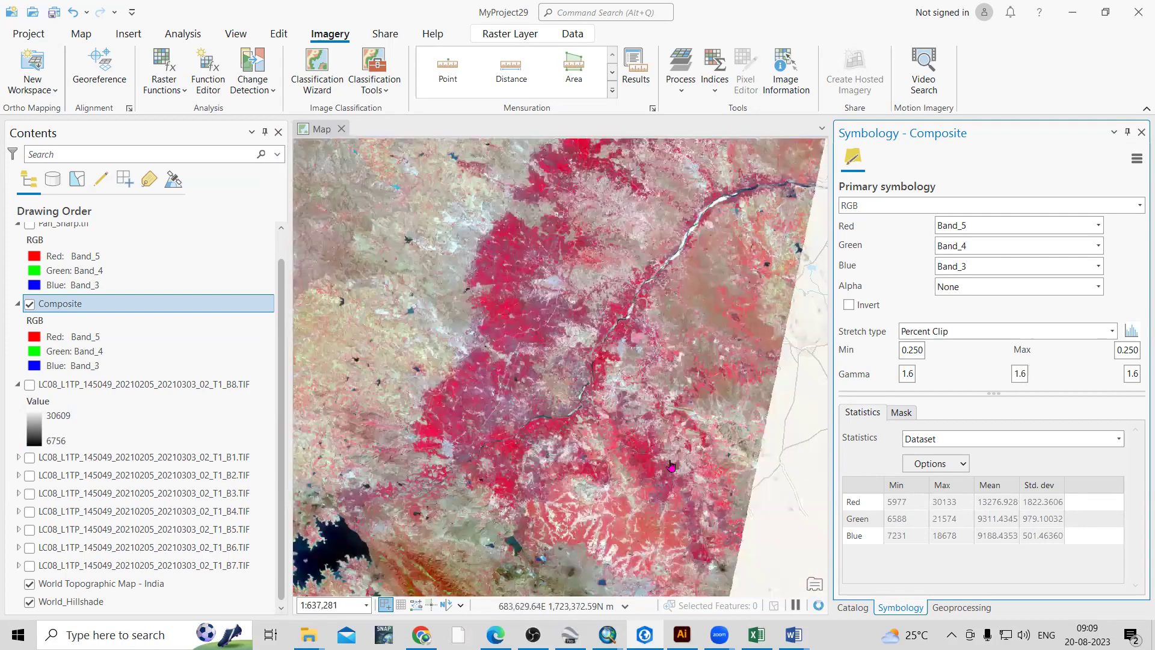
scroll(662, 433, down, 2)
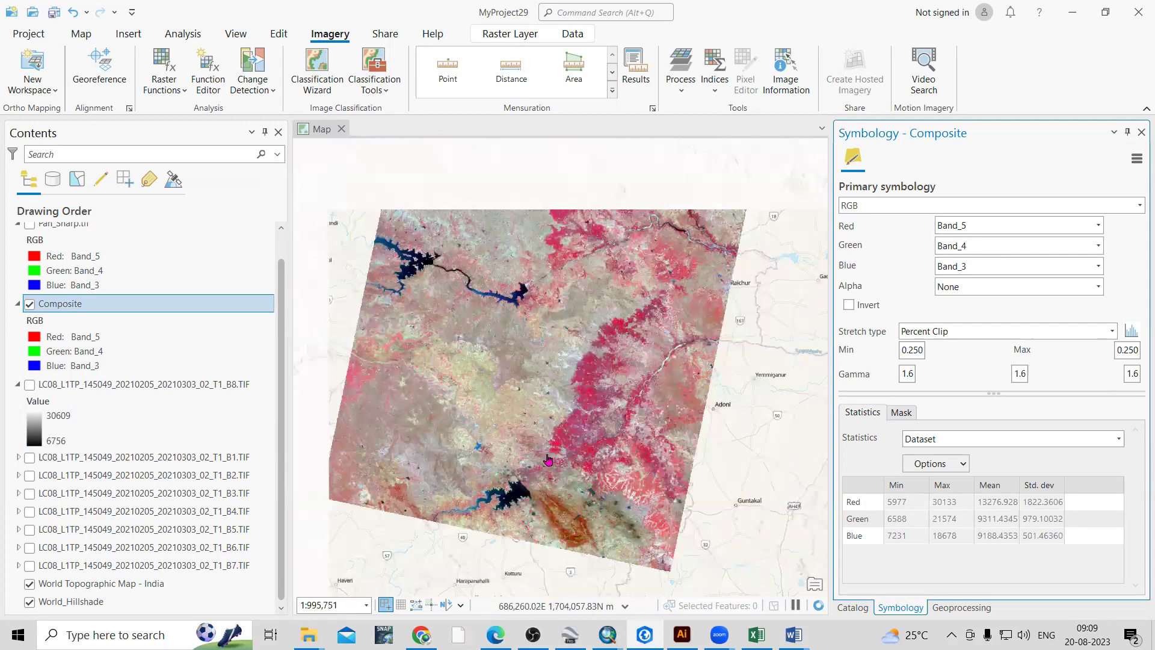
scroll(709, 493, up, 5)
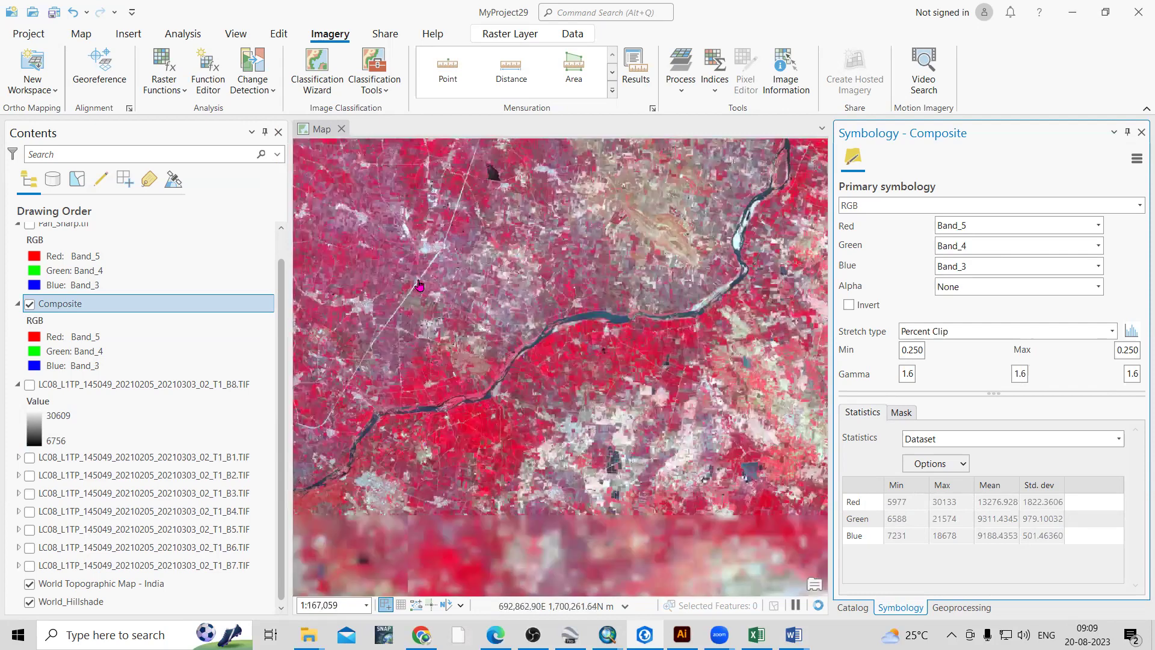
scroll(637, 498, down, 1)
scroll(581, 376, up, 4)
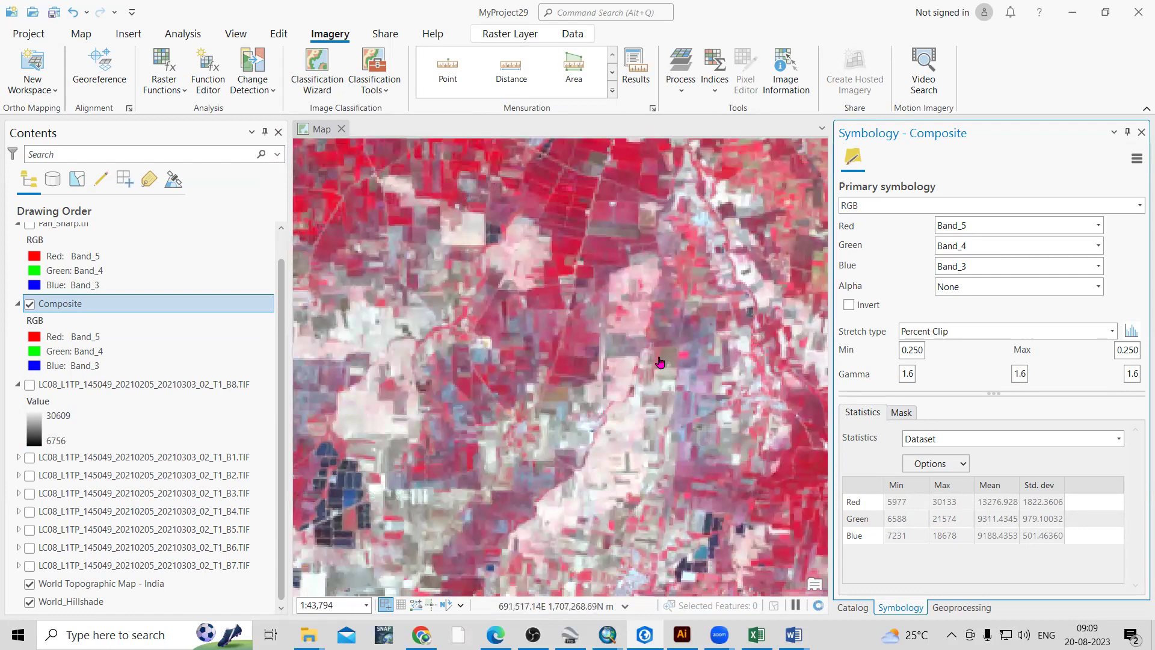
scroll(610, 308, up, 2)
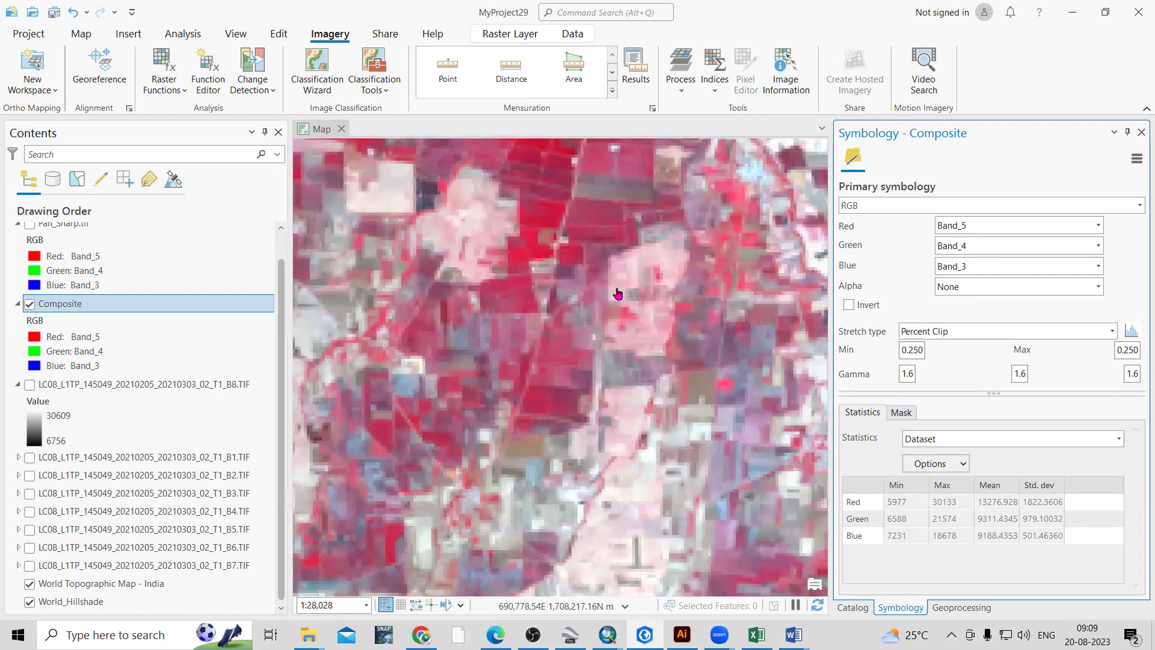
scroll(619, 292, down, 4)
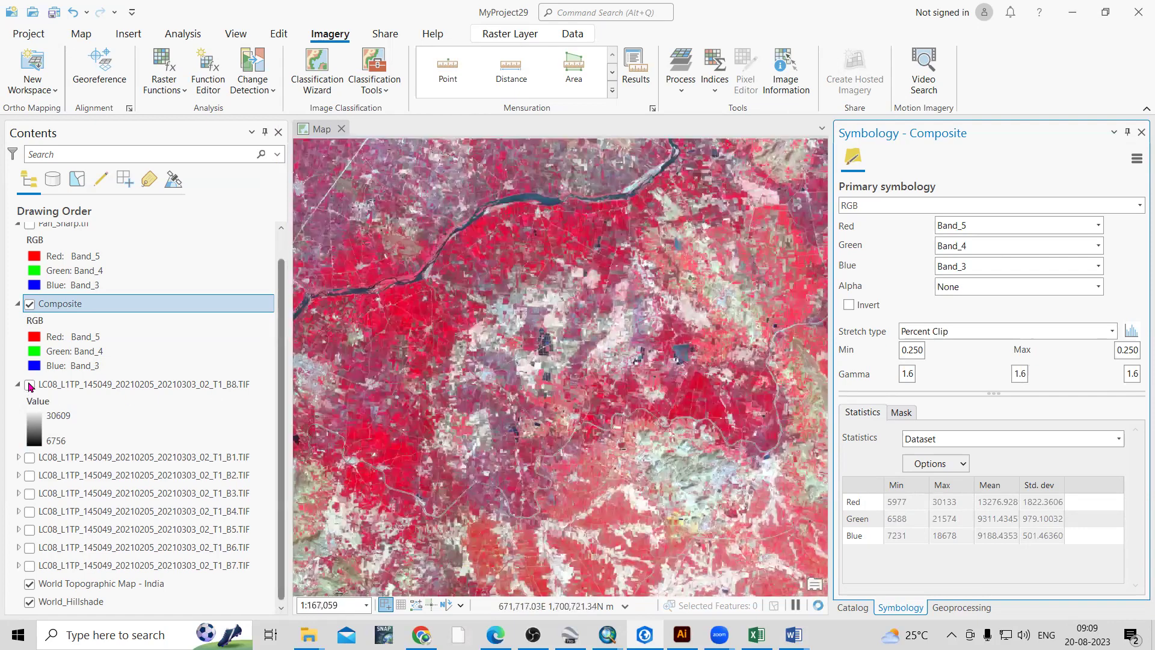
Step: Turn on the B8 panchromatic layer and compare its symbology with the Composite's
click(124, 389)
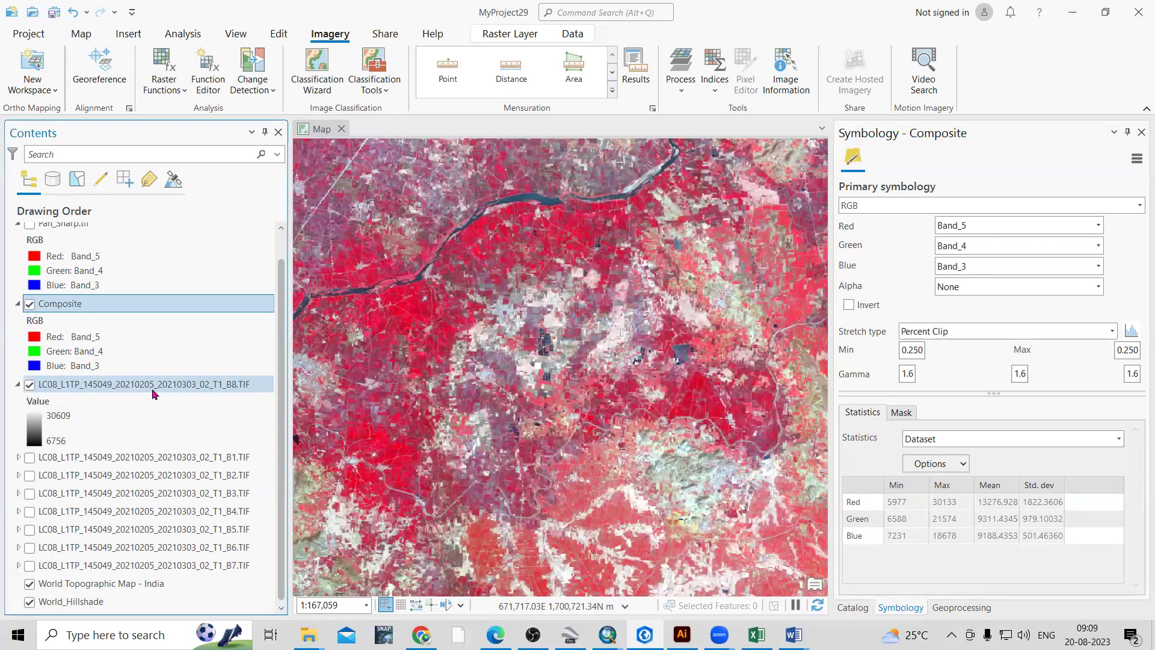
click(154, 389)
click(143, 308)
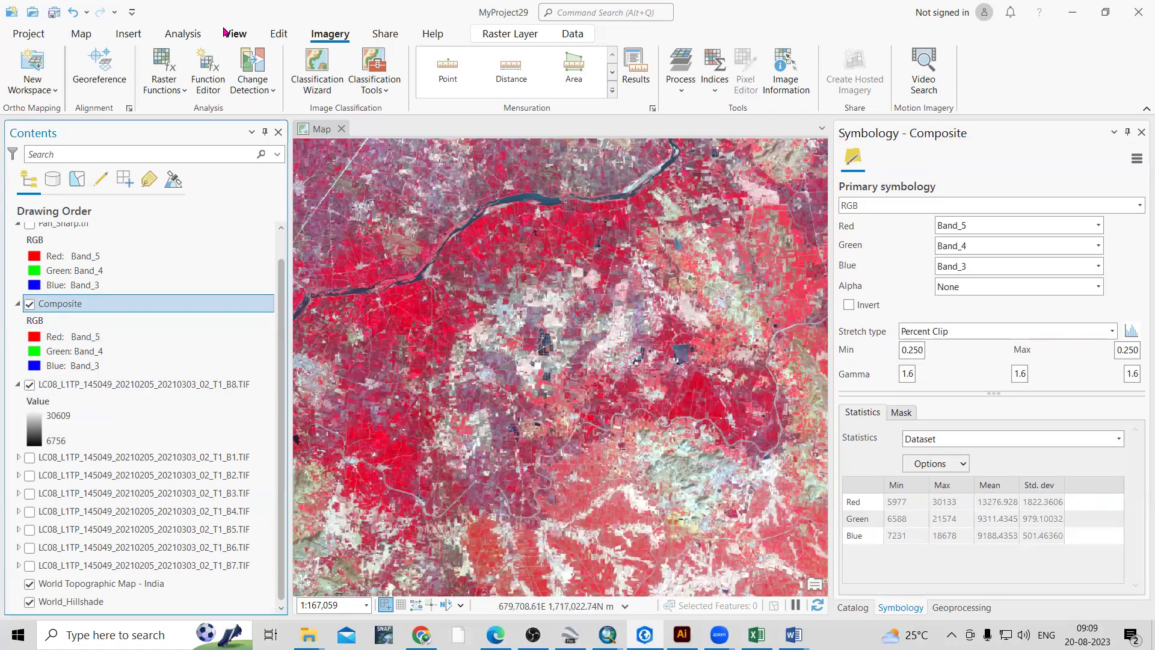
click(278, 54)
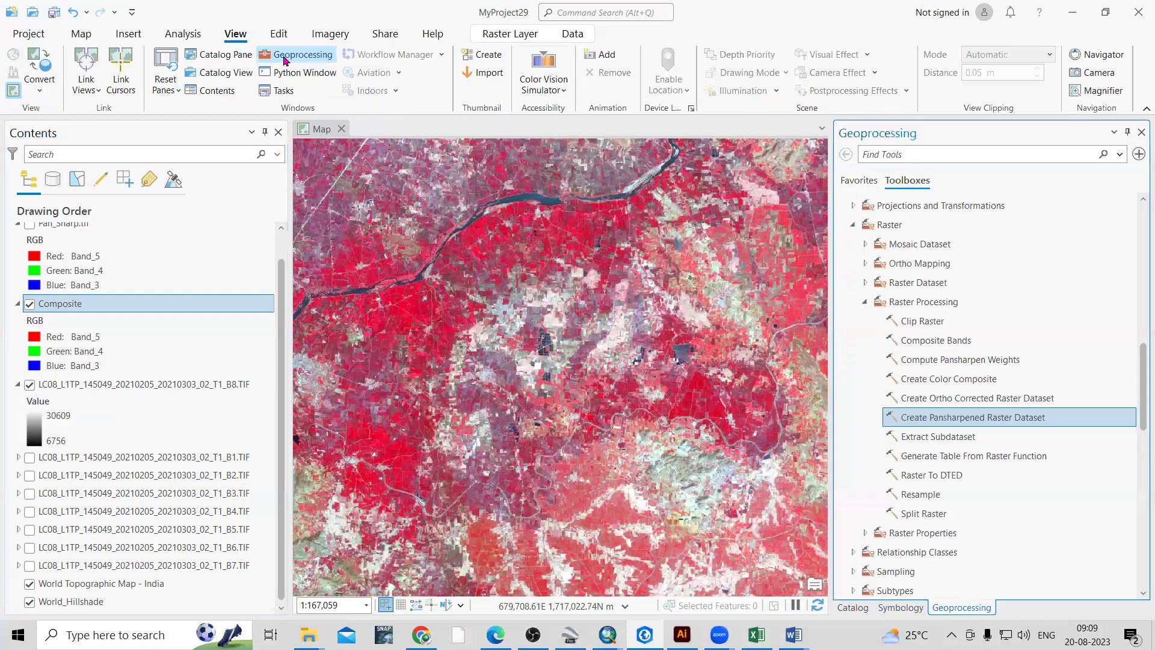
Step: Expand Data Management Tools › Raster › Raster Processing and launch Create Pansharpened Raster Dataset
click(865, 303)
scroll(893, 364, up, 10)
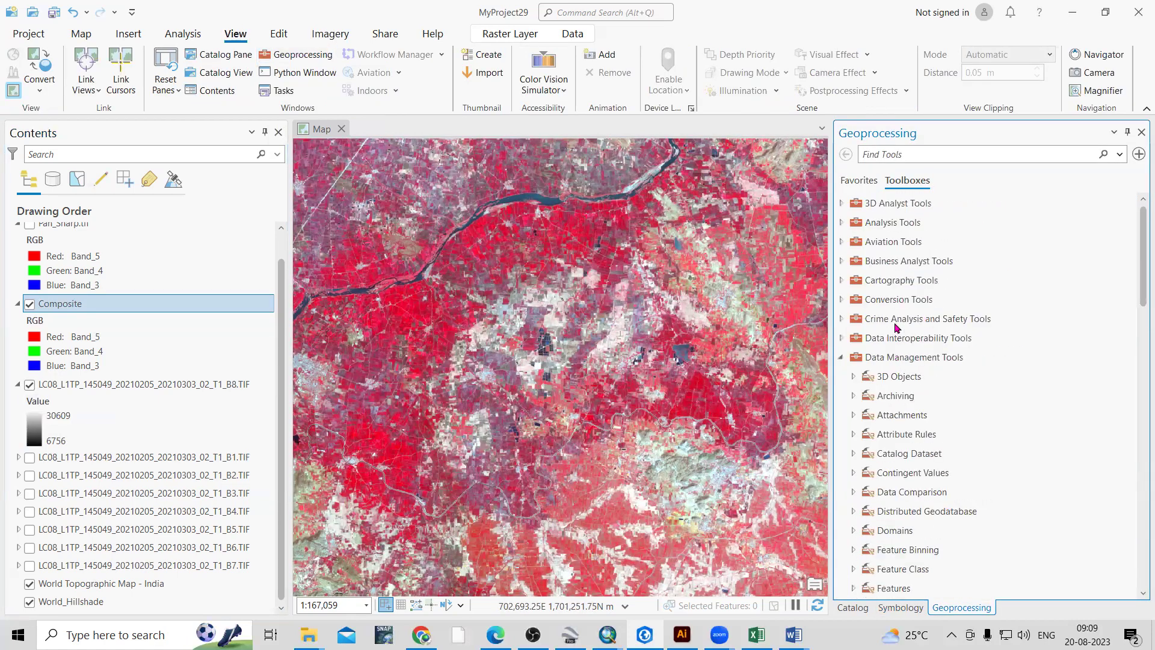
click(840, 359)
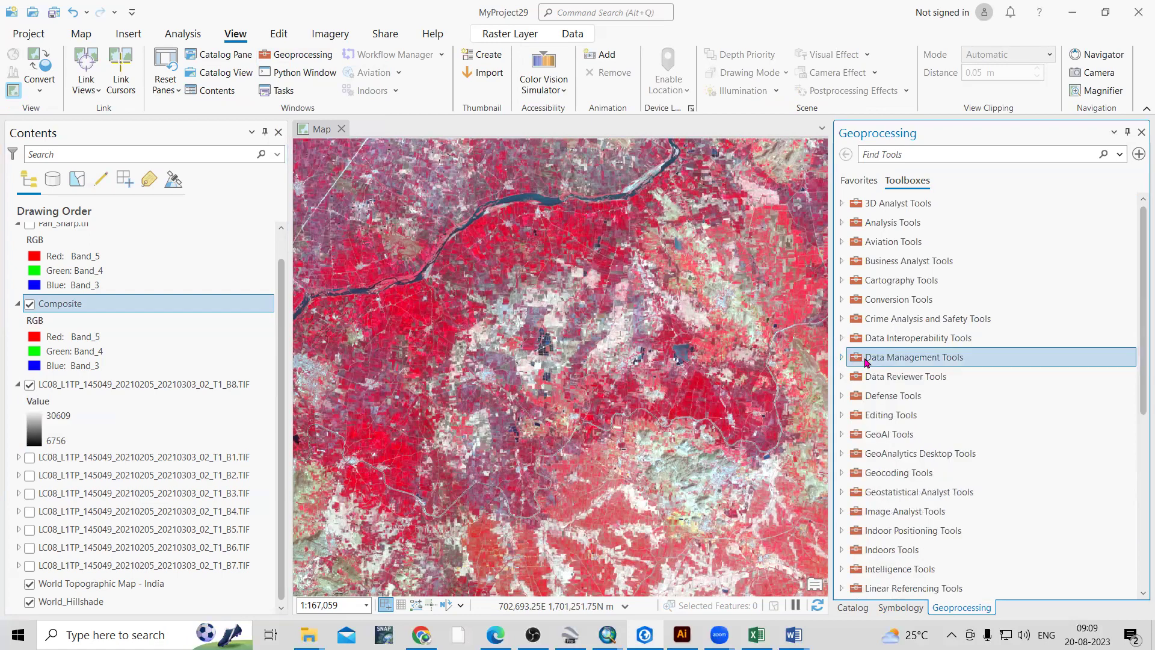
double_click(867, 358)
scroll(912, 361, down, 5)
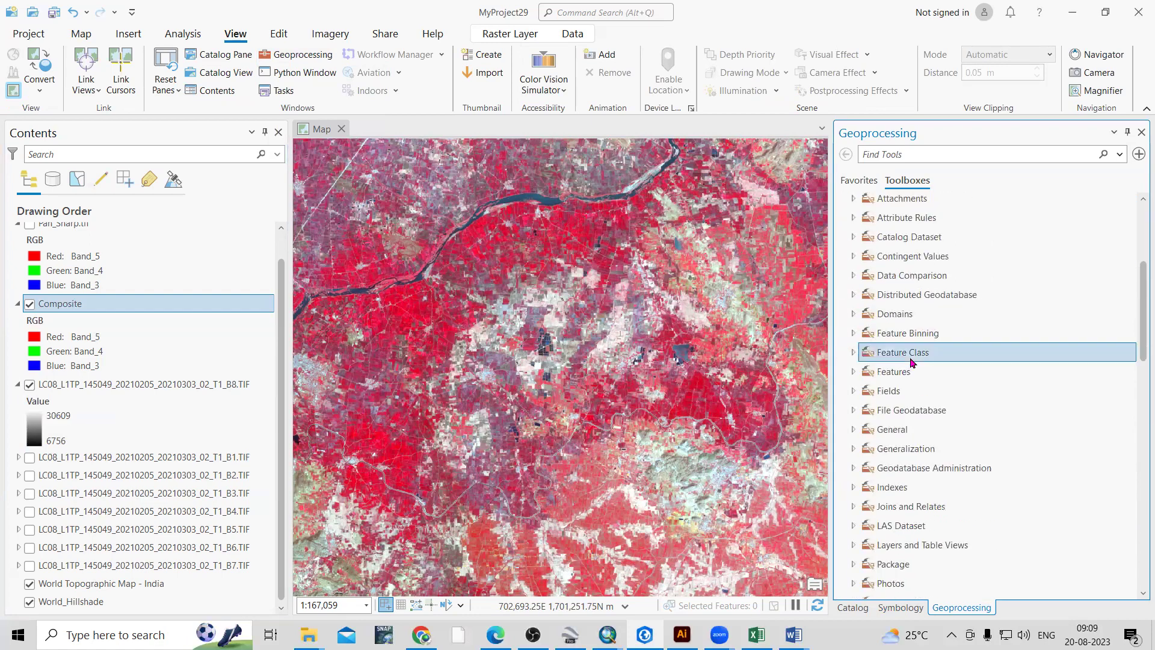
scroll(994, 401, down, 1)
double_click(881, 478)
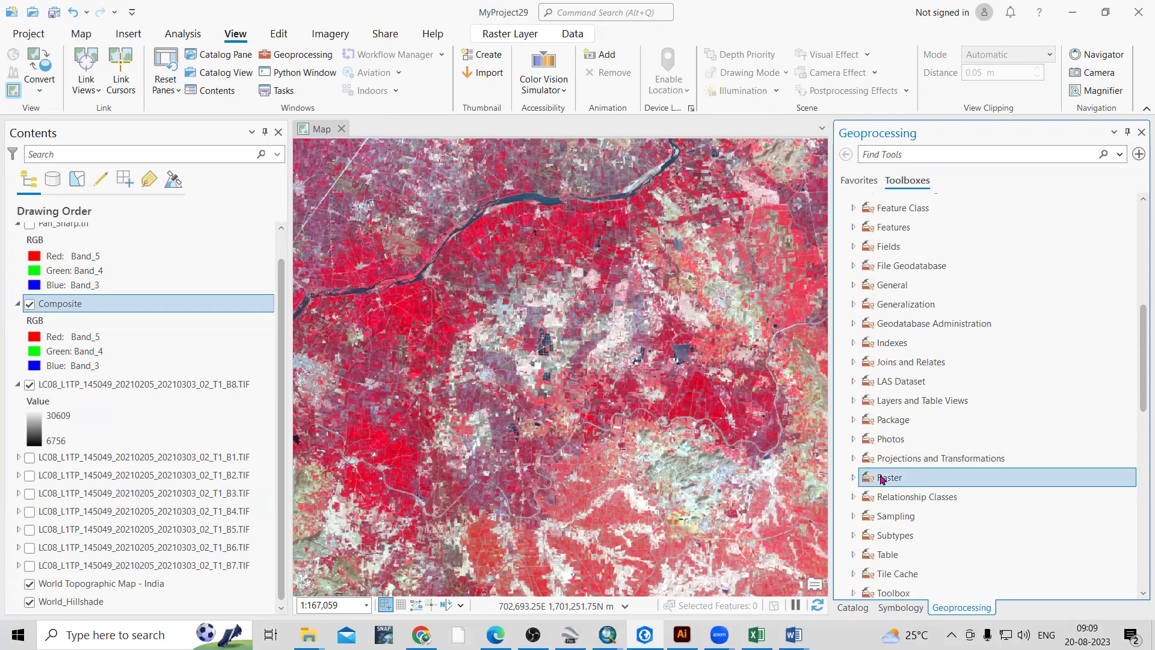
double_click(907, 479)
scroll(906, 480, down, 3)
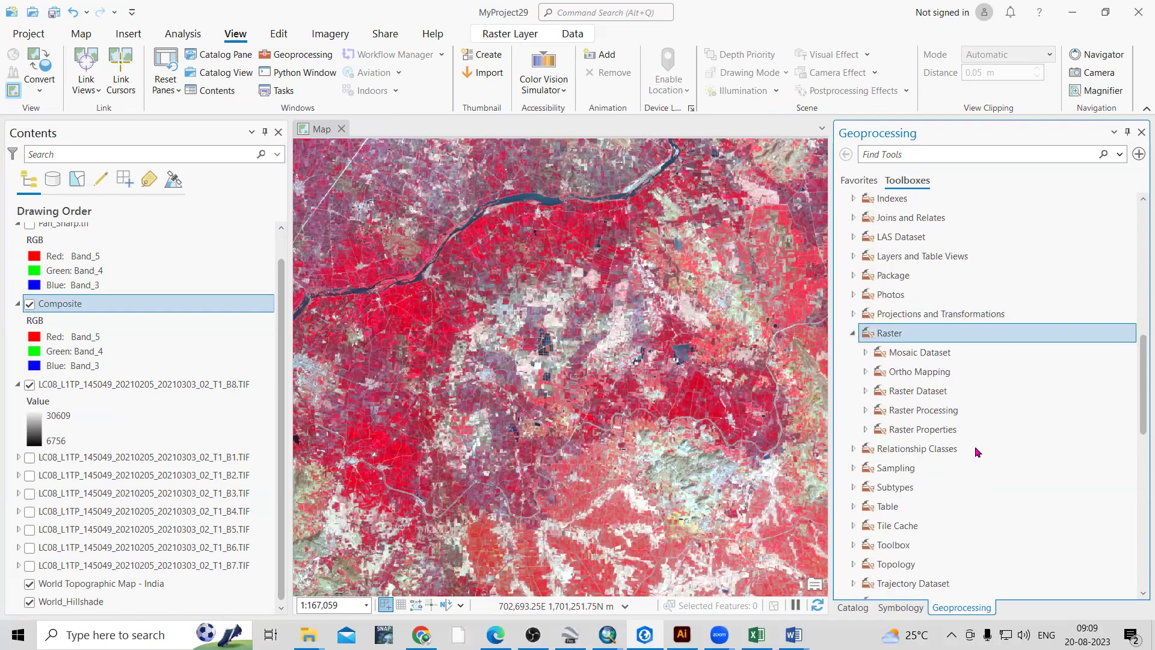
double_click(937, 411)
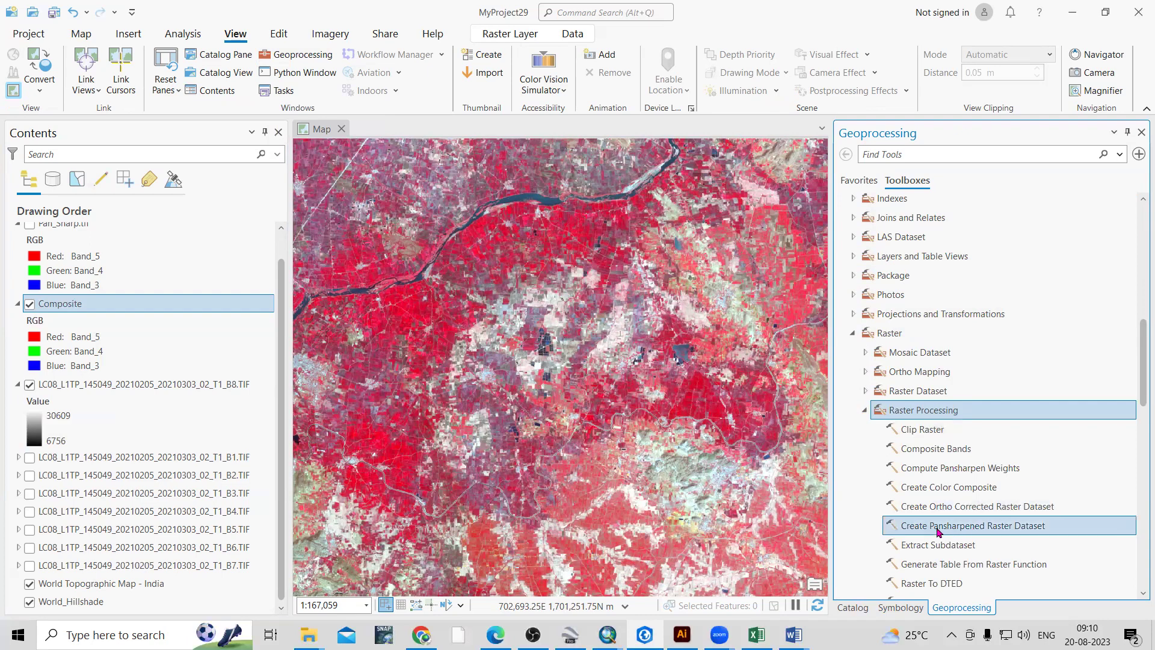
click(1015, 527)
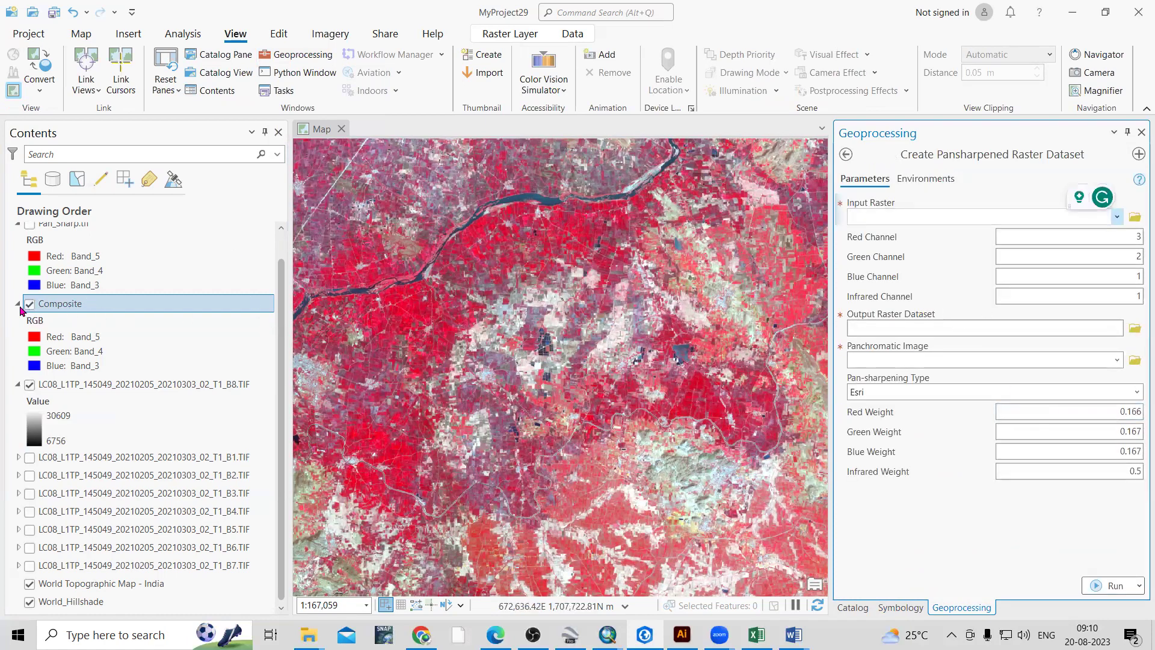
Step: Use Composite as input with red channel 4, green 3, blue 2 and infrared 5
click(1117, 217)
click(947, 249)
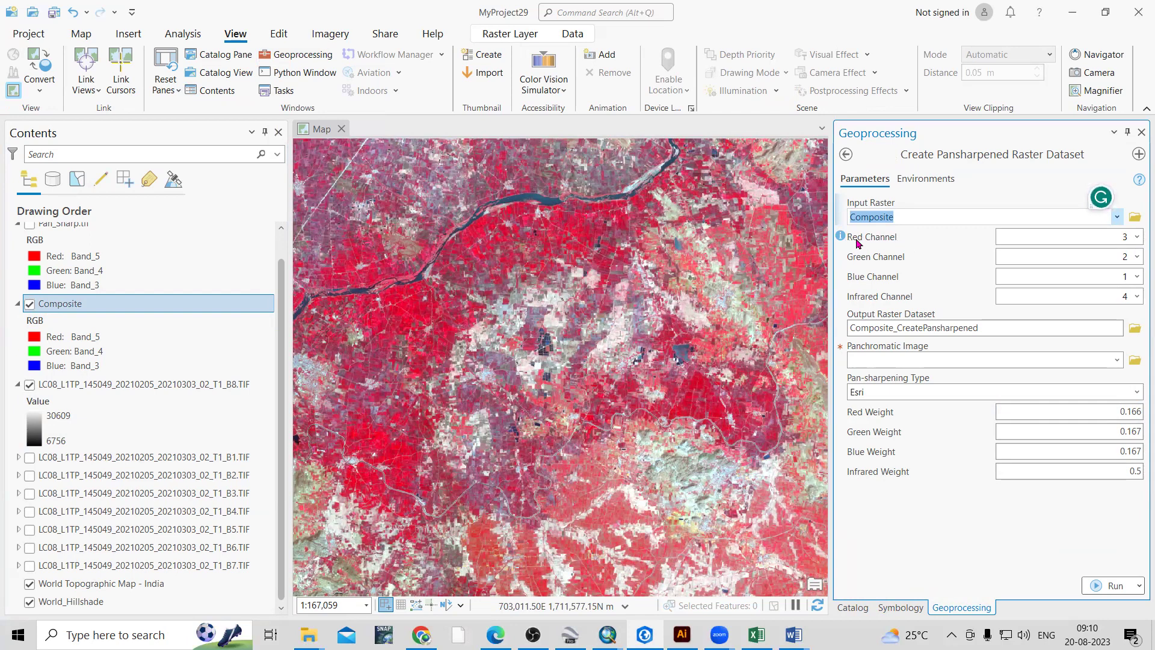
click(1136, 236)
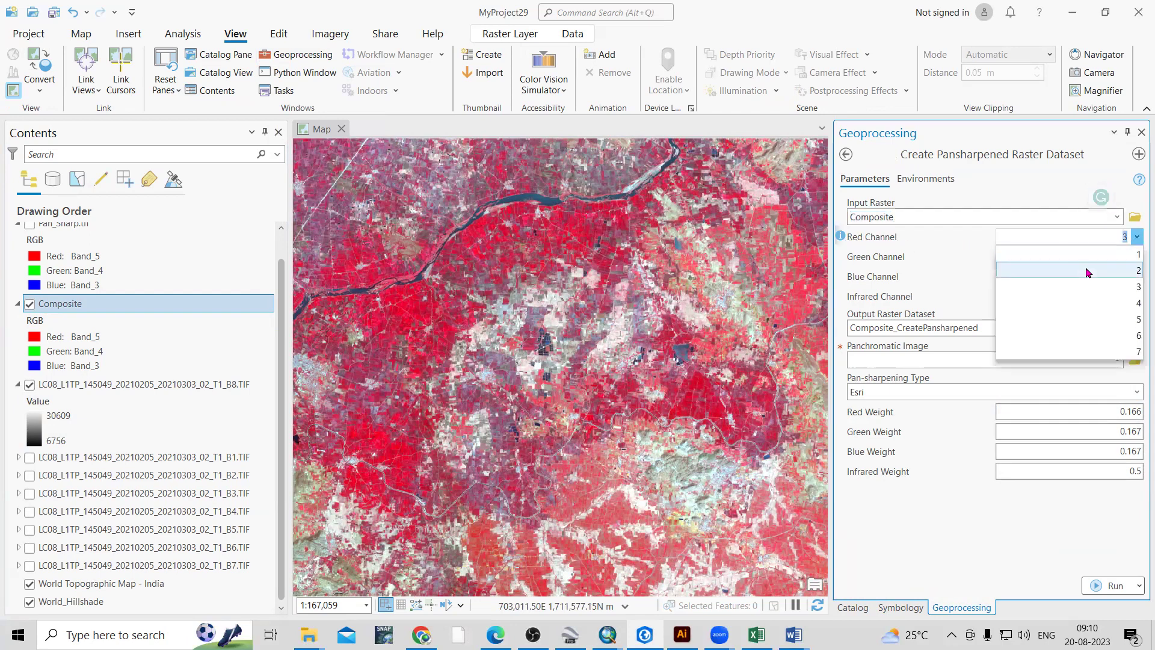
click(1108, 303)
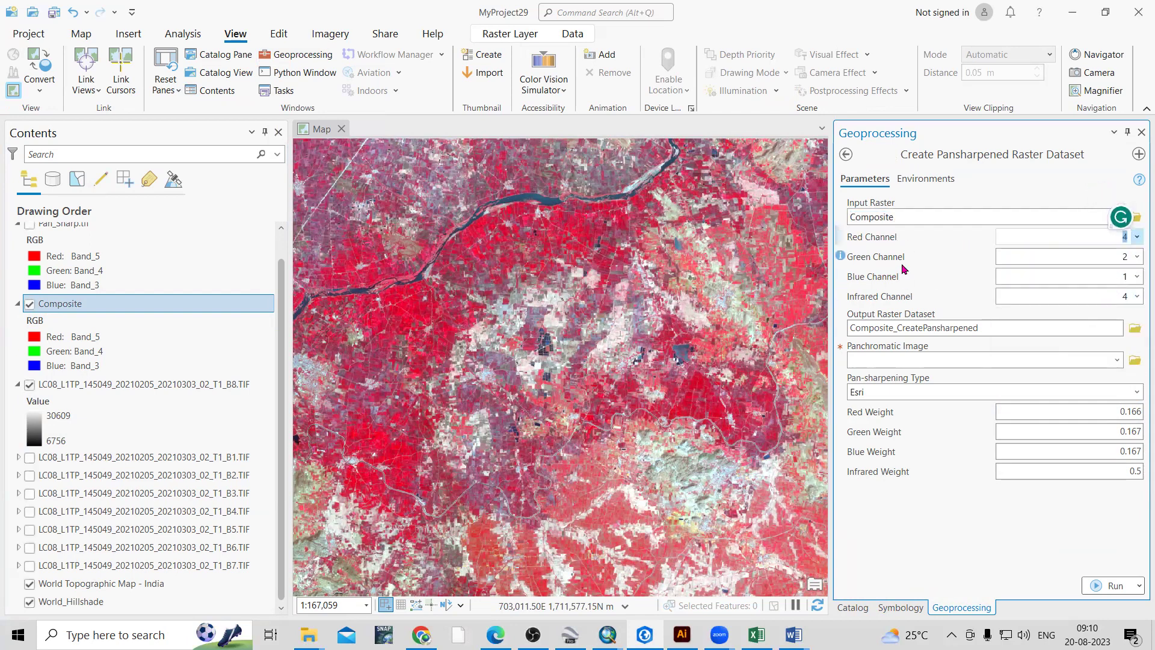
click(1137, 257)
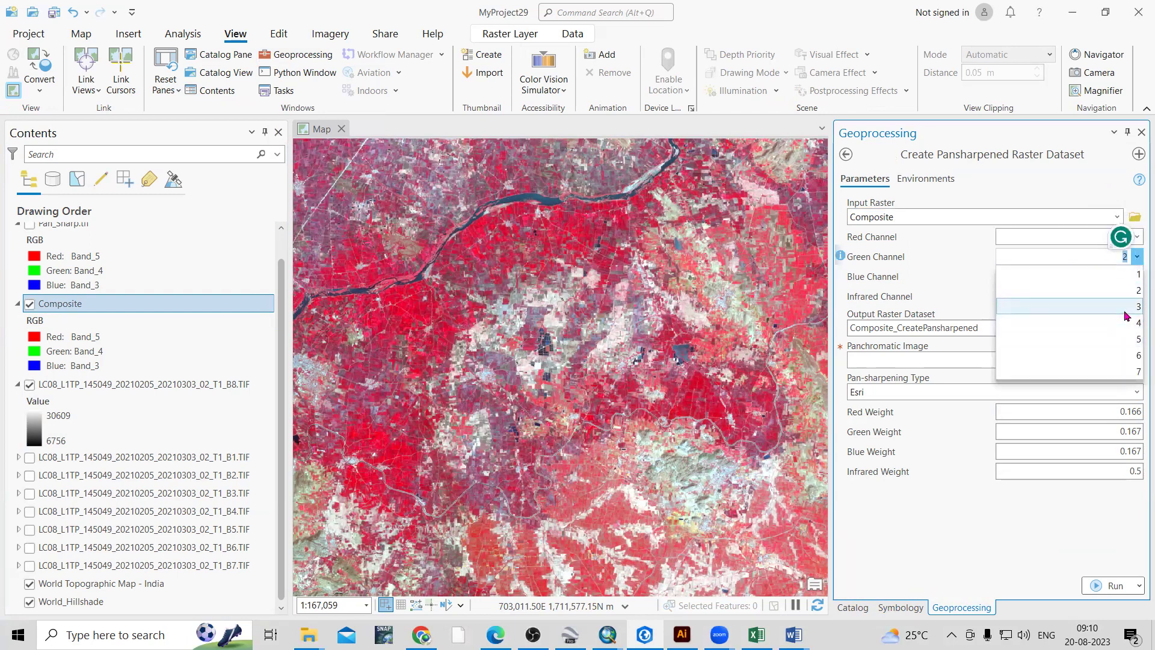
click(1126, 307)
click(1136, 277)
click(1110, 310)
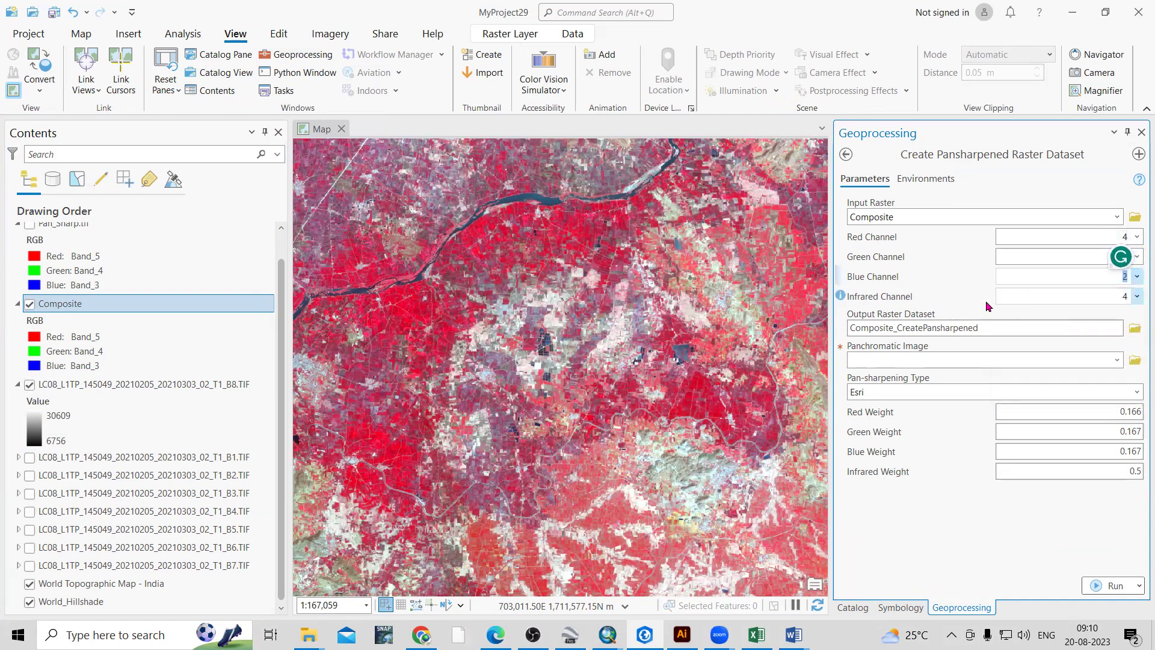
click(1137, 296)
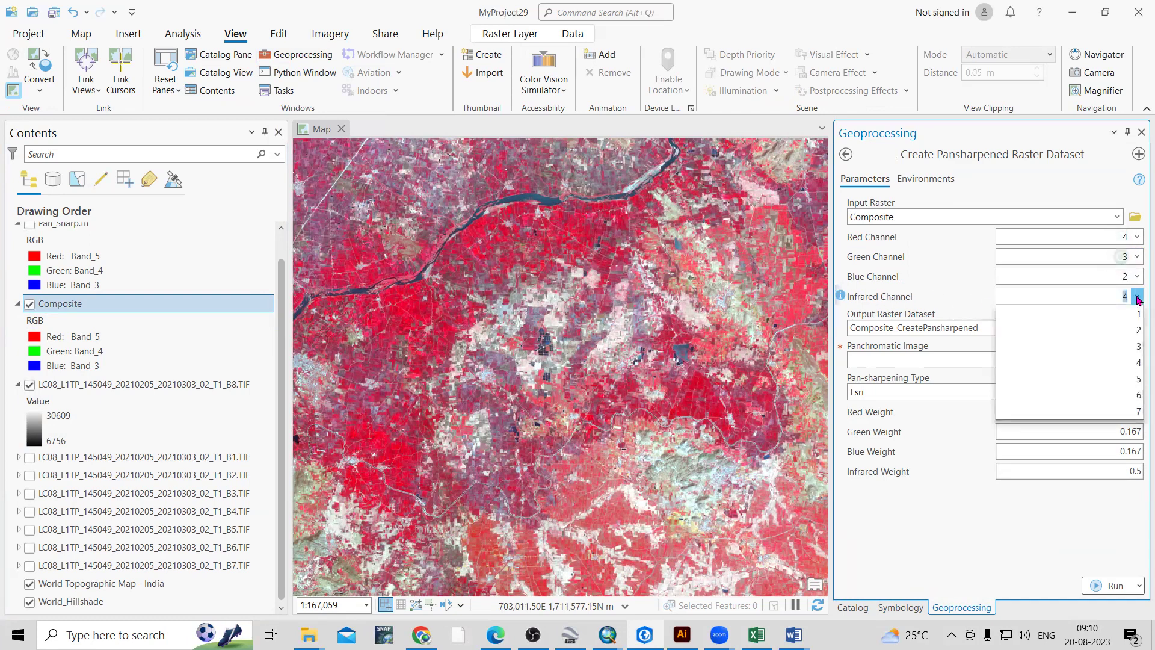
click(1112, 378)
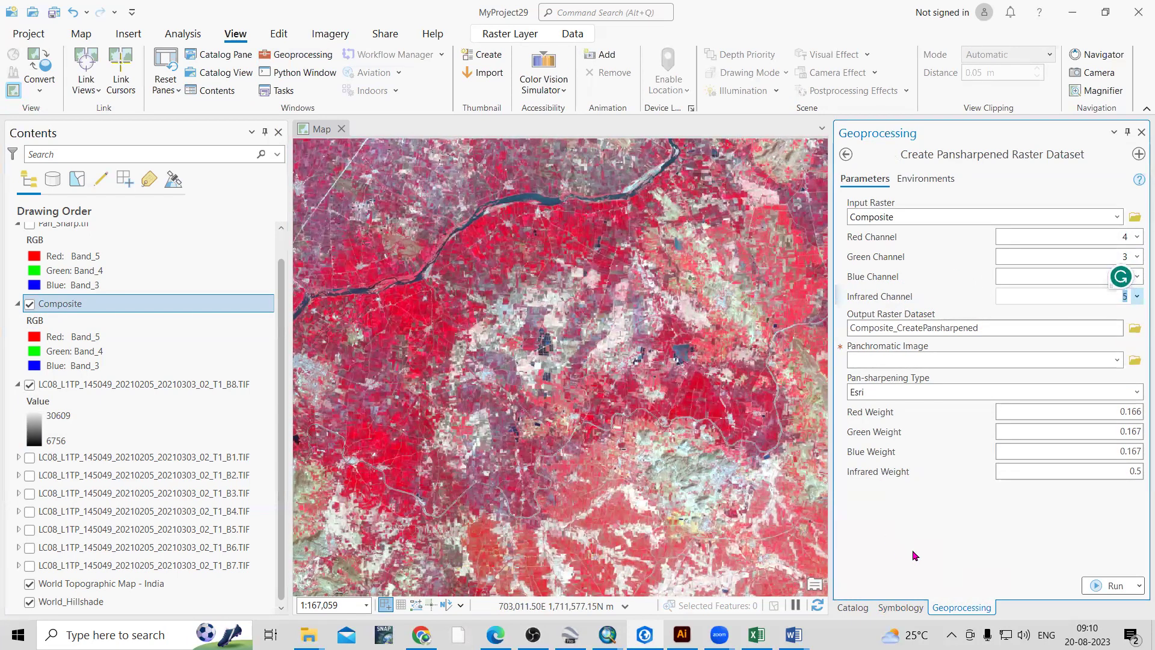
click(915, 555)
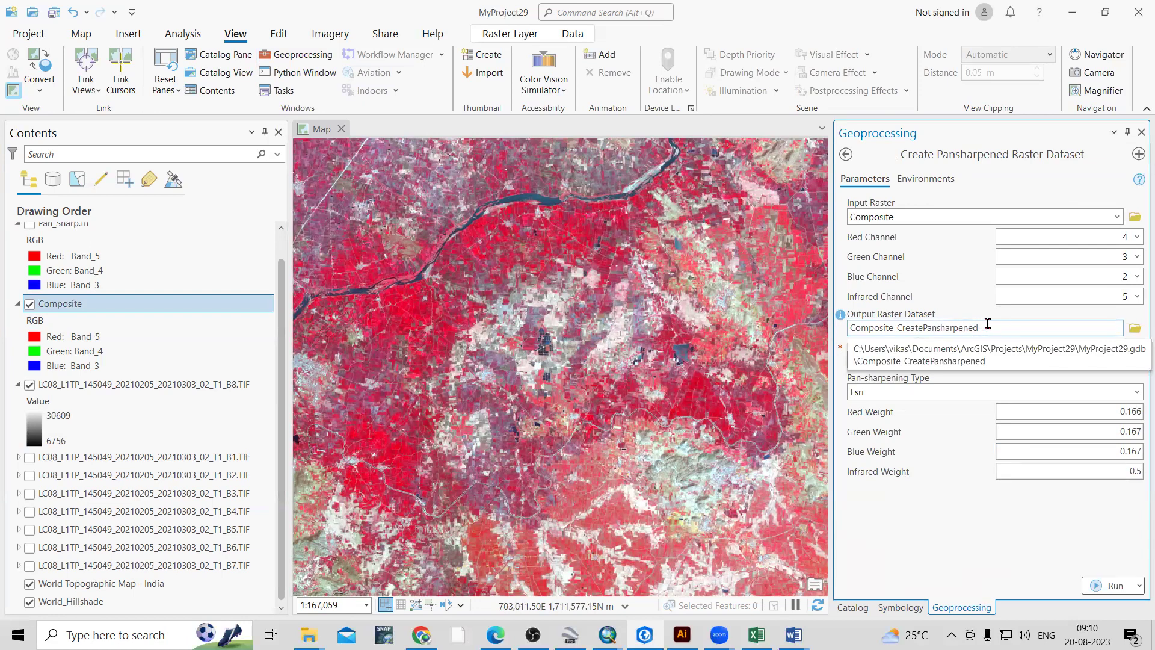
Step: Set the output raster dataset to Pan_Sharp2.tif
click(1133, 328)
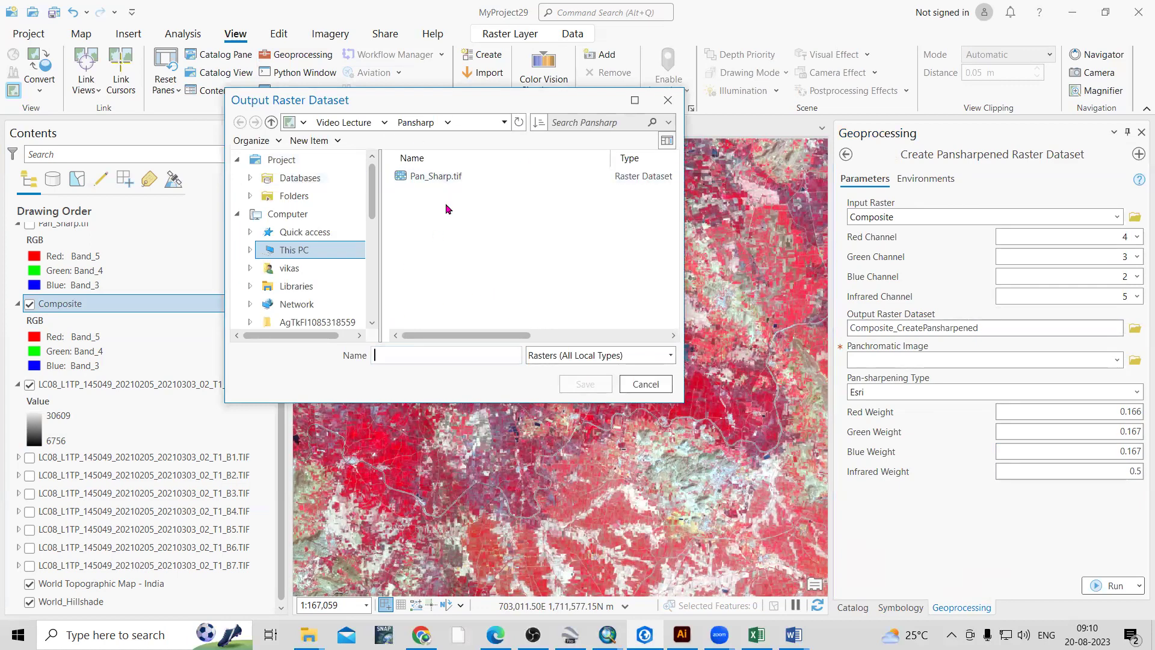
click(401, 178)
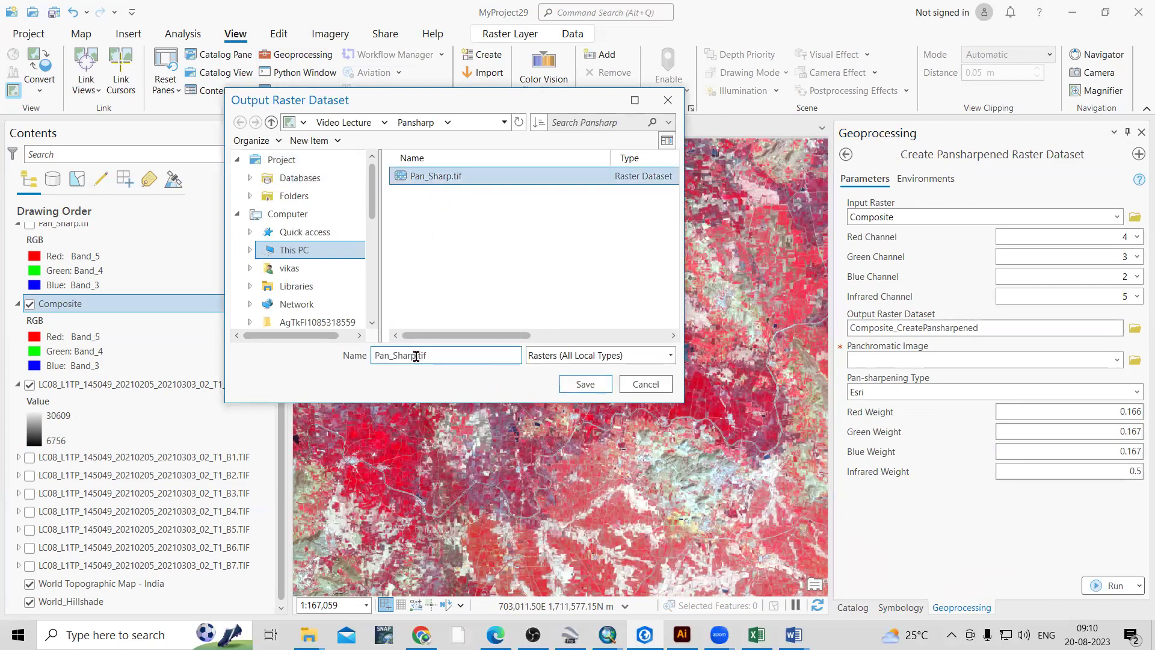
text(2)
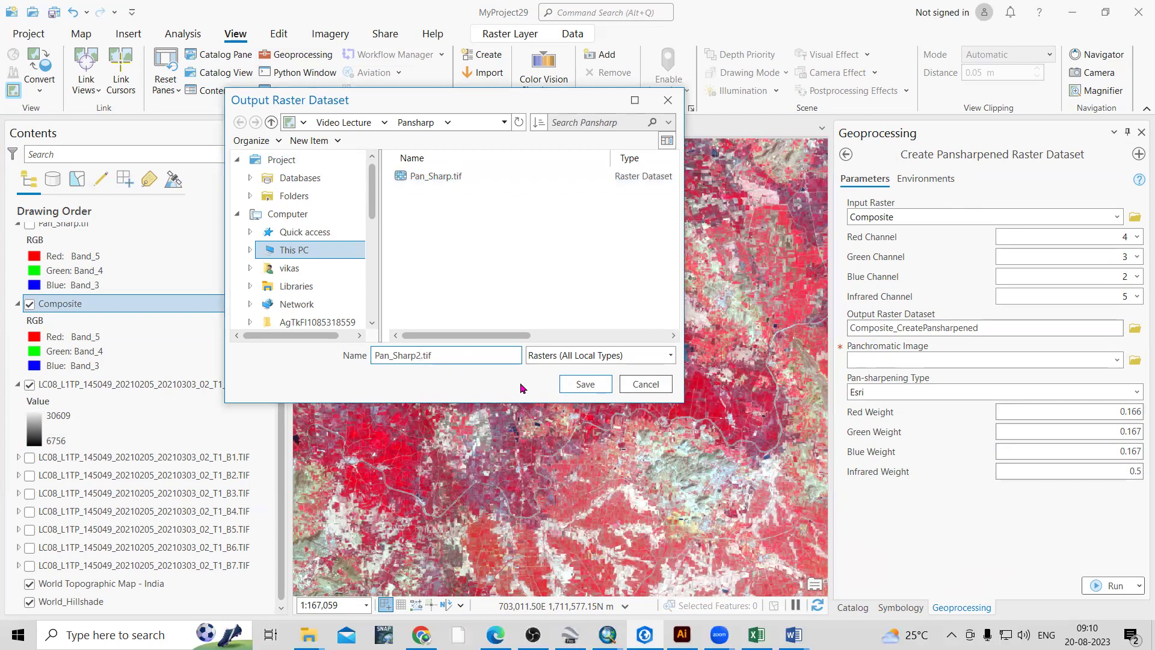
click(587, 384)
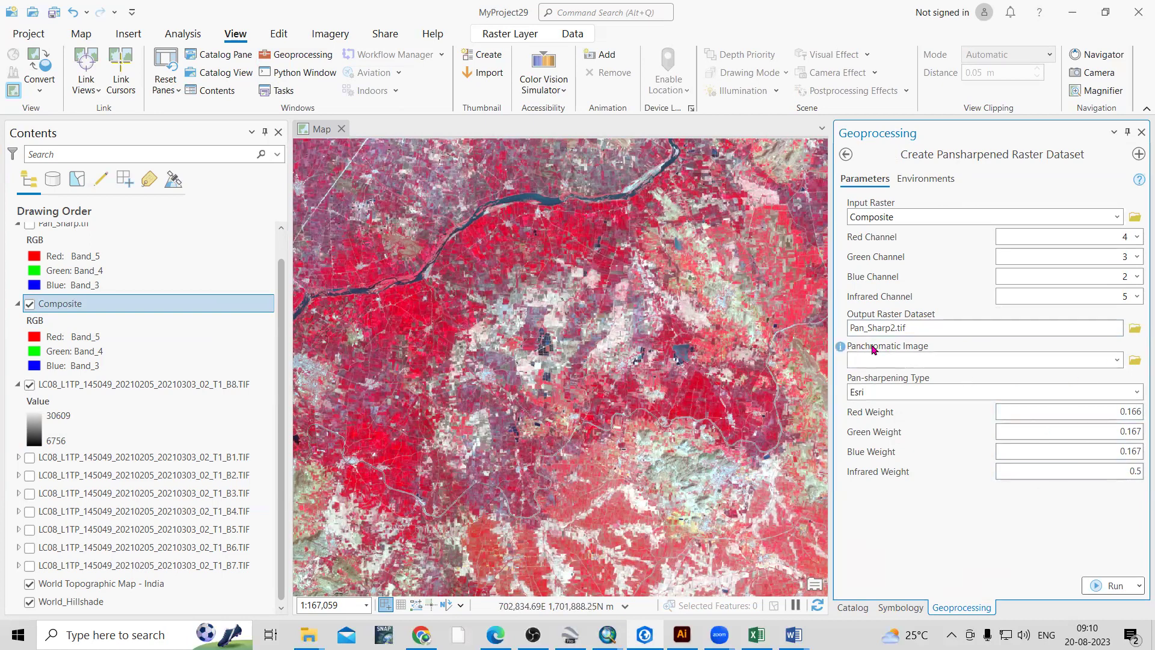
Step: Use the band 8 raster as panchromatic image, keep the Esri method, and run the tool
click(1116, 361)
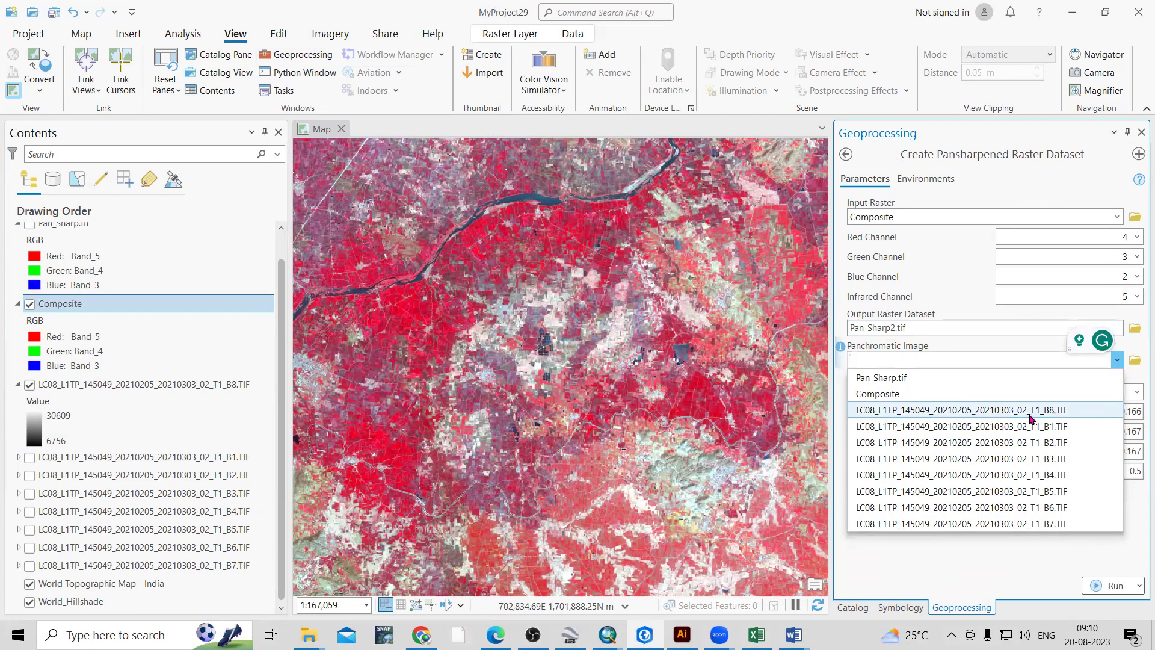
click(953, 418)
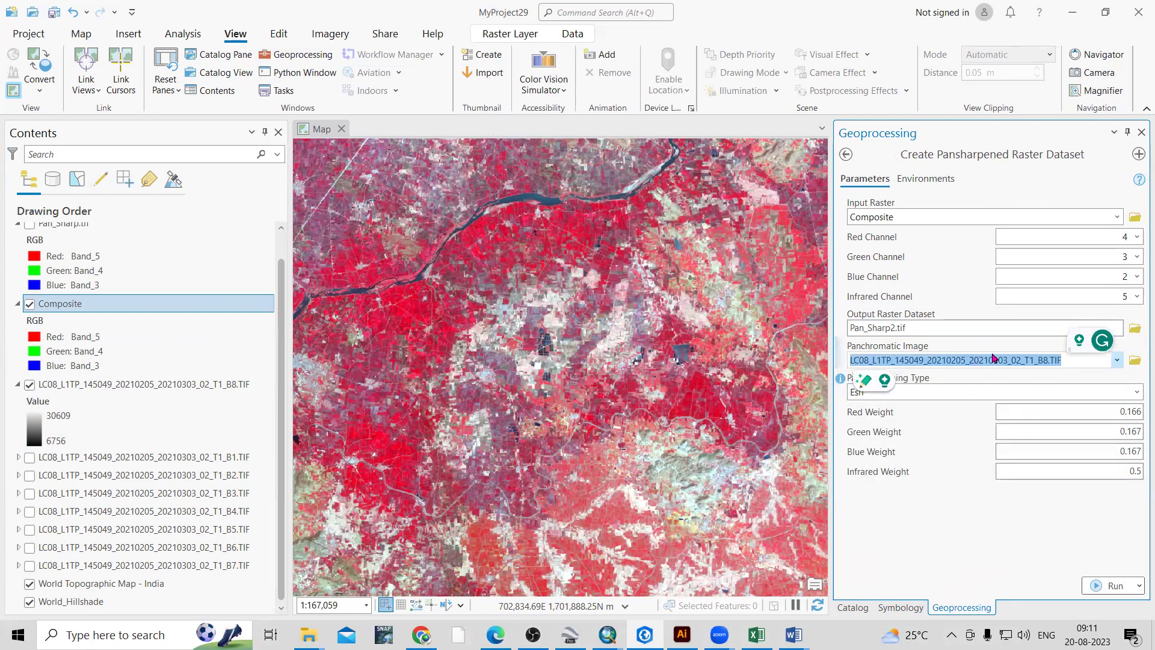
click(973, 524)
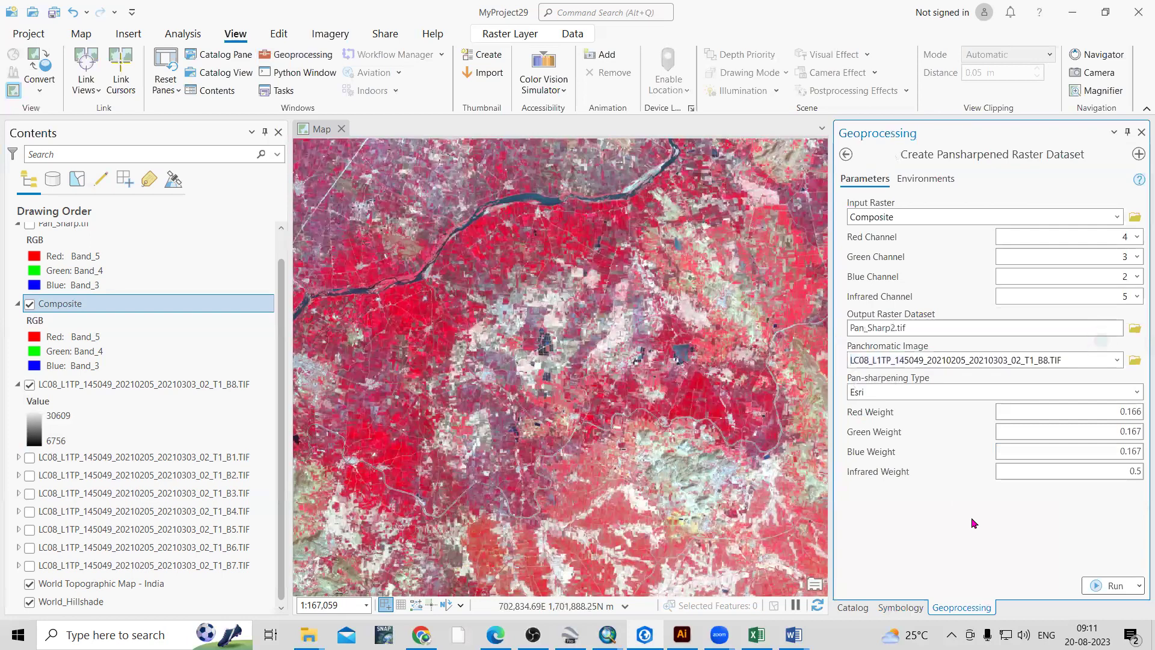
click(1137, 394)
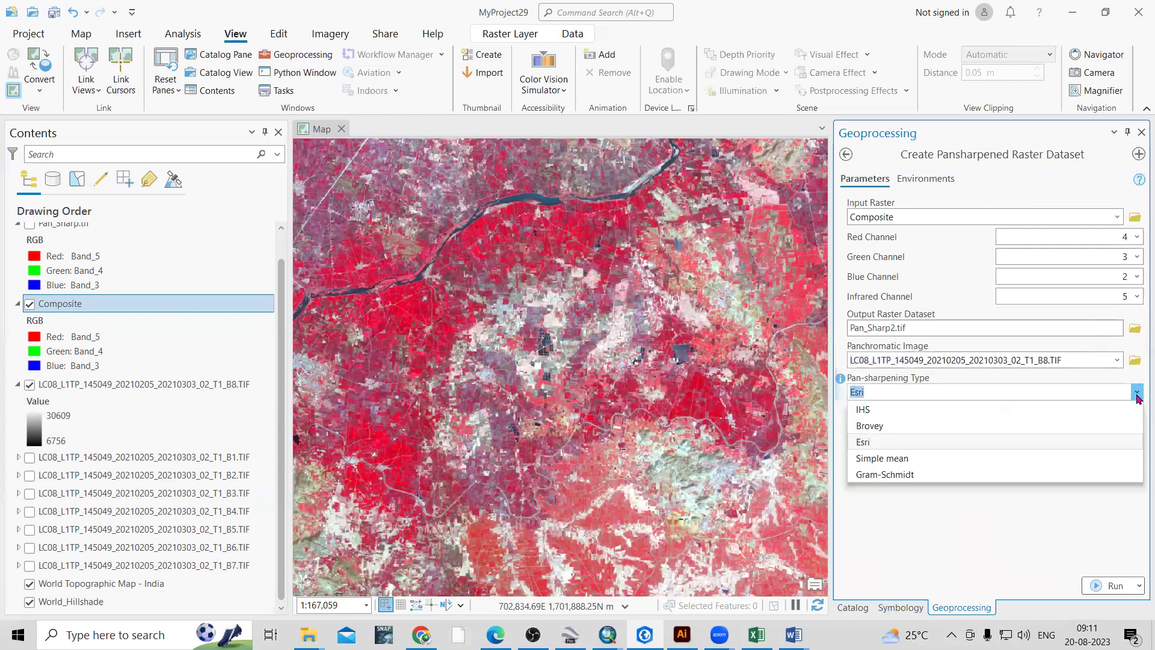
click(967, 554)
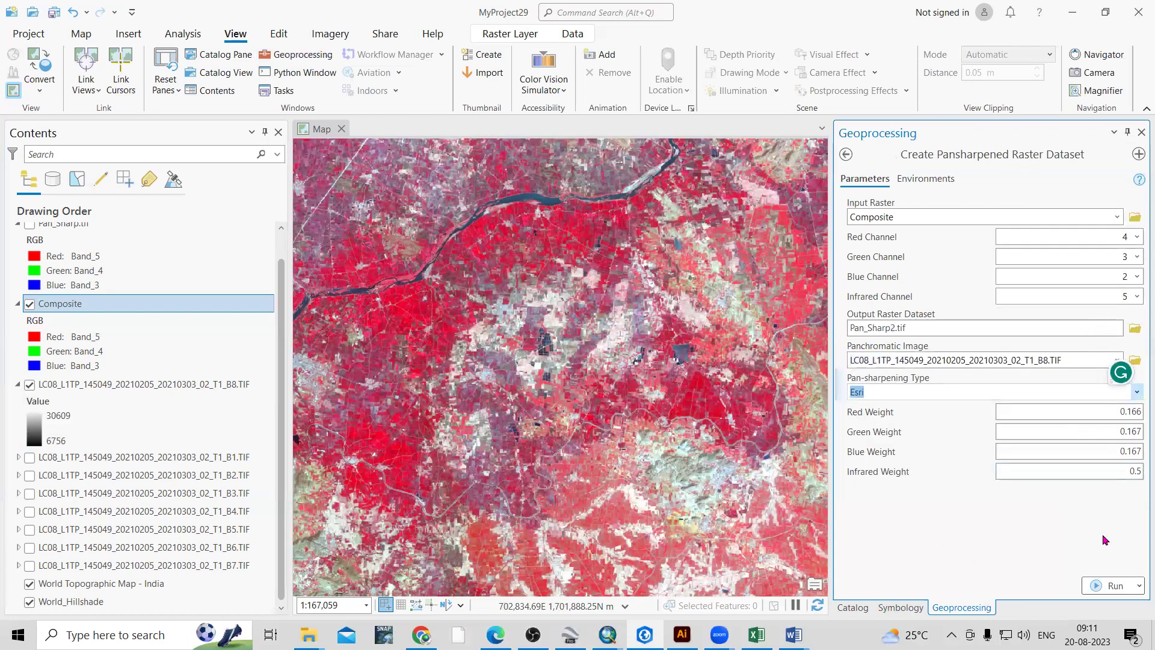
click(1115, 587)
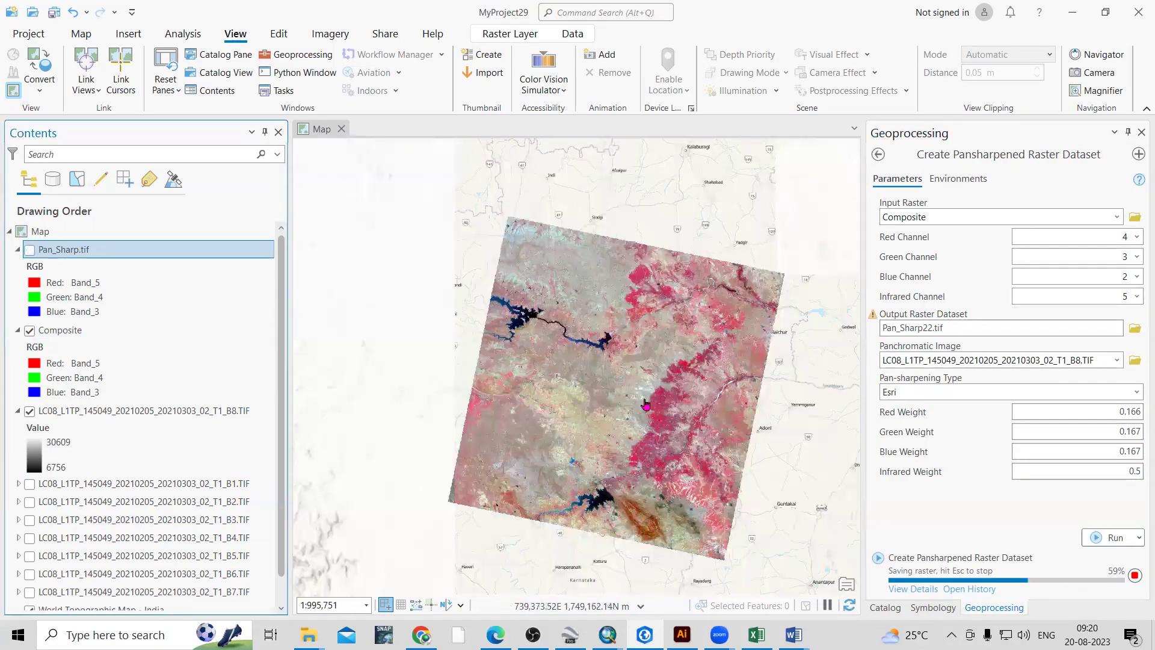
Step: Turn on the Pan_Sharp.tif layer in the Contents pane
scroll(402, 329, up, 3)
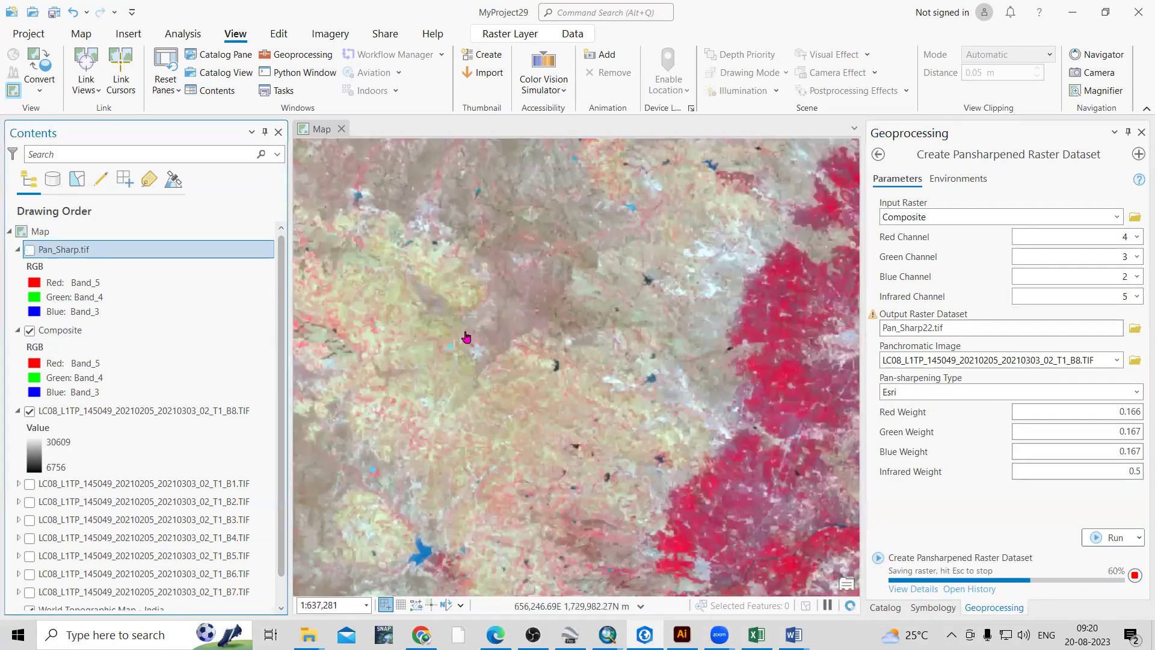
scroll(527, 349, down, 3)
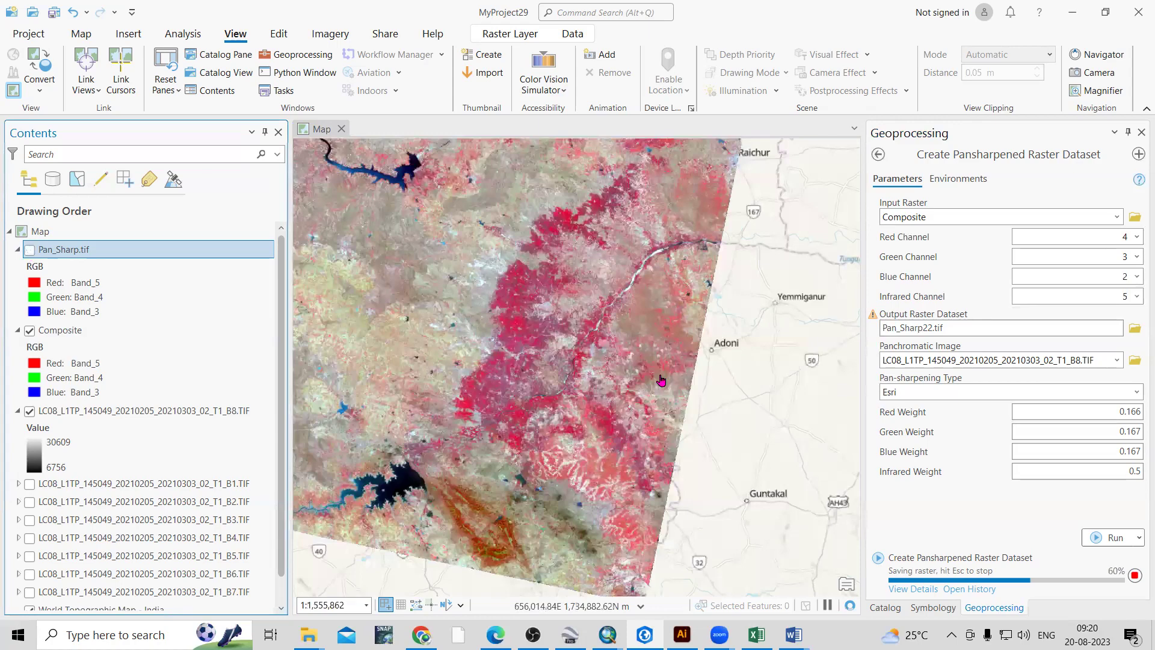
scroll(661, 381, up, 8)
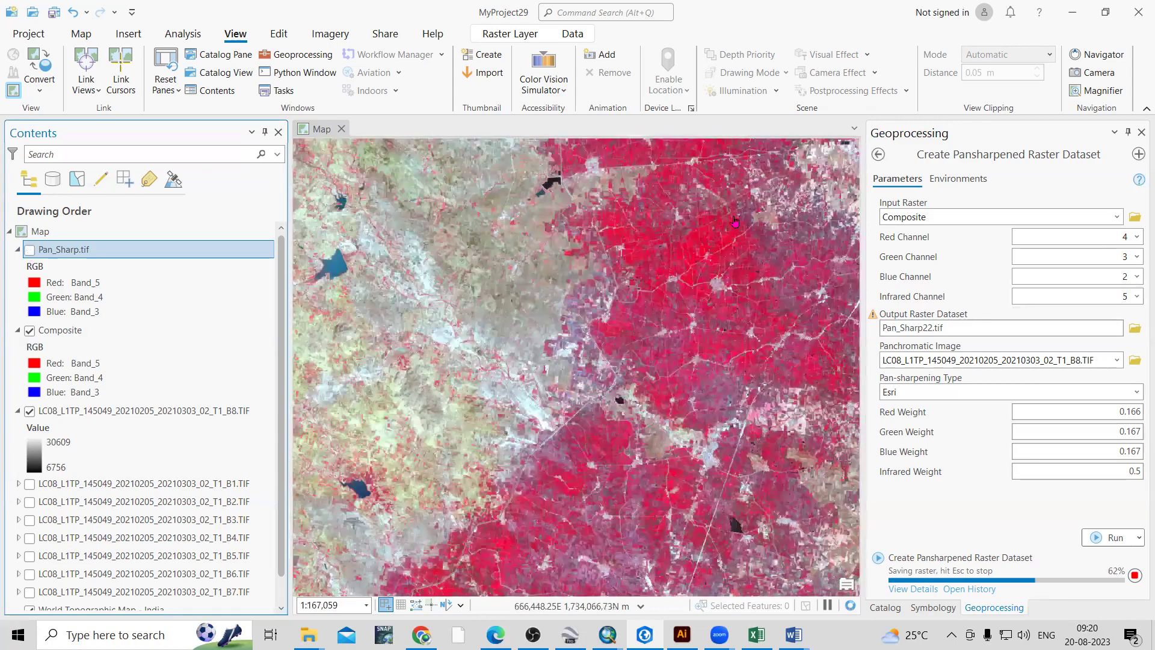
scroll(780, 176, down, 2)
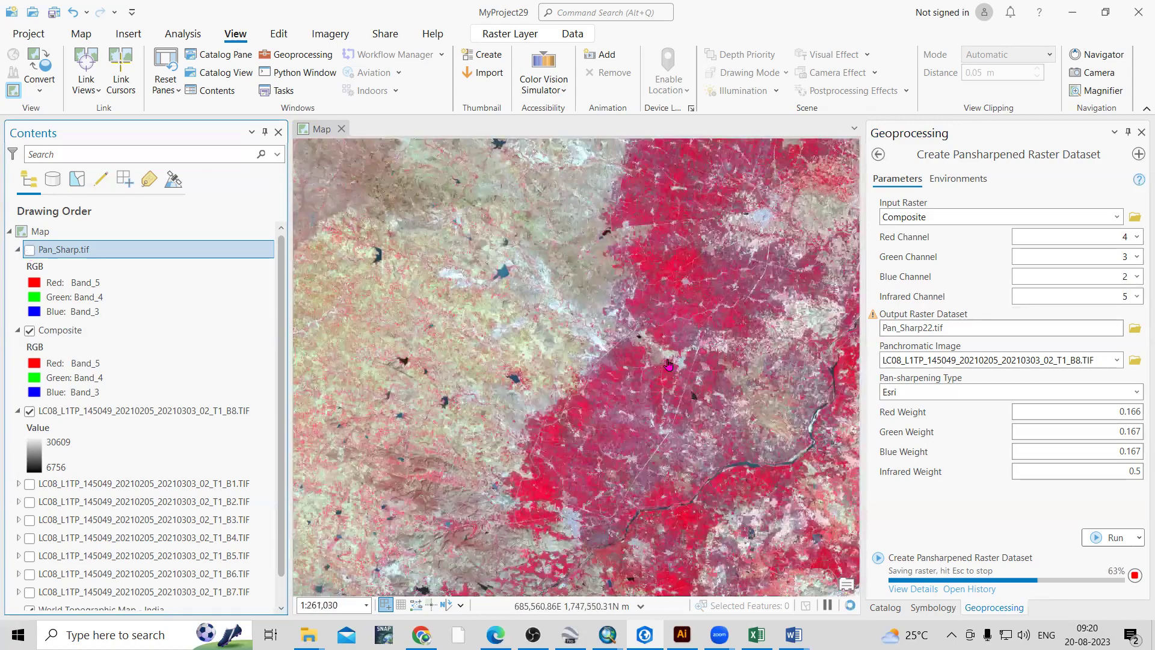
scroll(669, 364, up, 4)
click(27, 250)
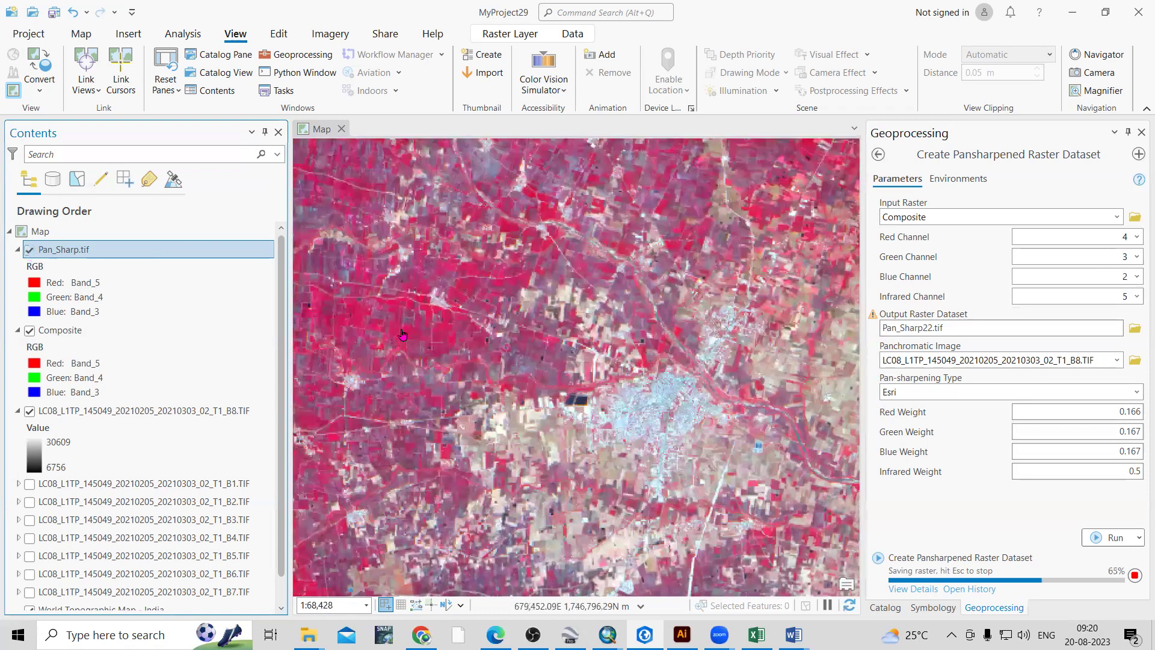
Step: Check in Pan_Sharp.tif's layer properties that its cell size is 15 by 15, then close unchanged
right_click(71, 249)
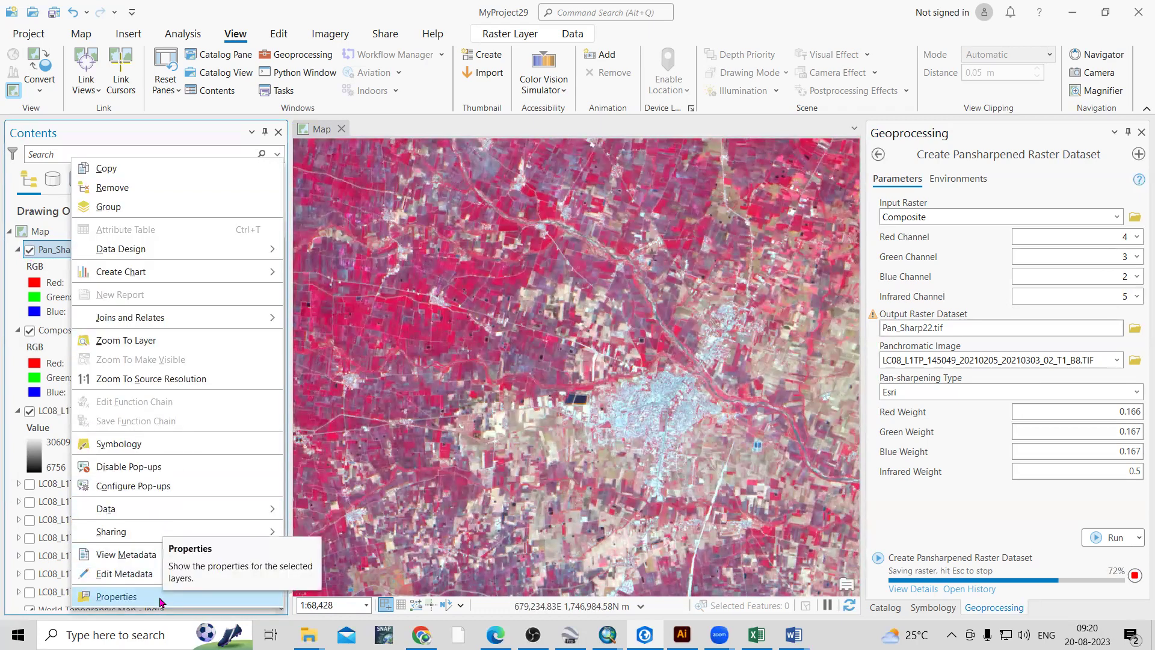
key(Return)
click(460, 269)
click(545, 337)
click(547, 355)
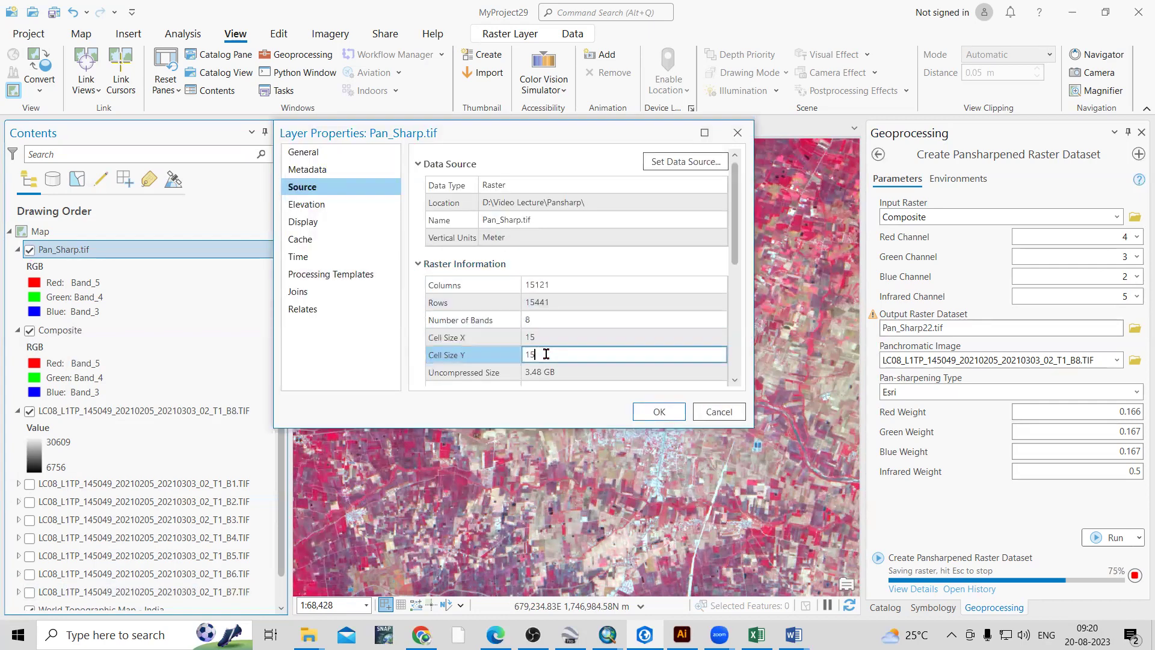
click(720, 411)
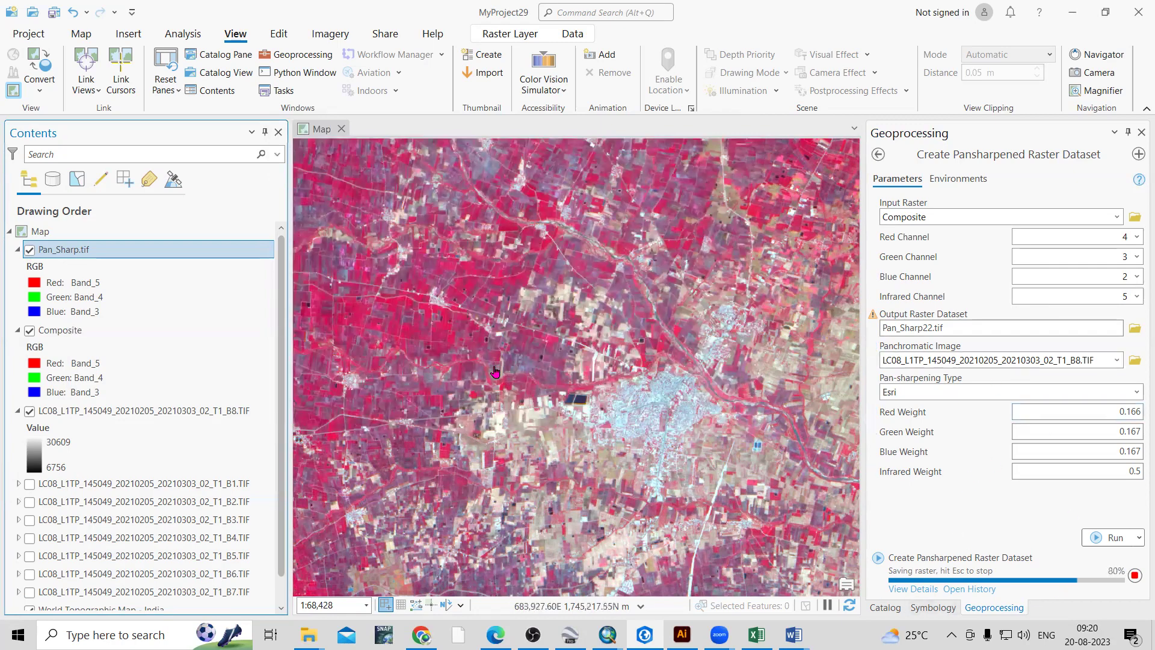
scroll(494, 371, down, 2)
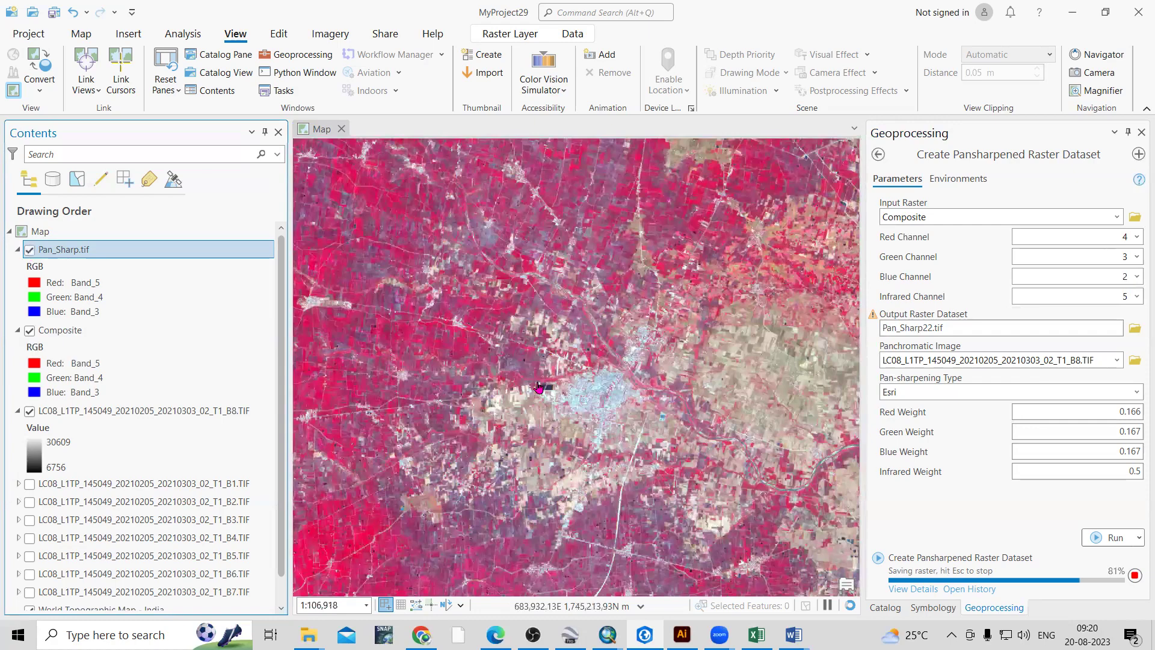
scroll(539, 388, down, 2)
scroll(588, 428, up, 4)
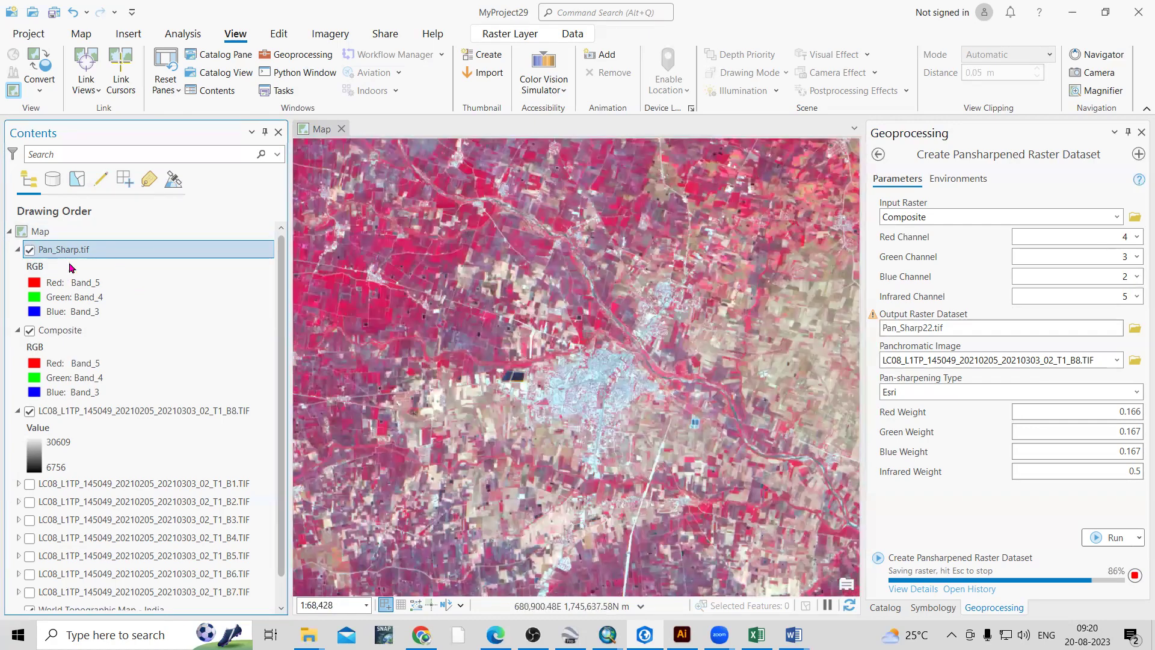
scroll(603, 343, up, 4)
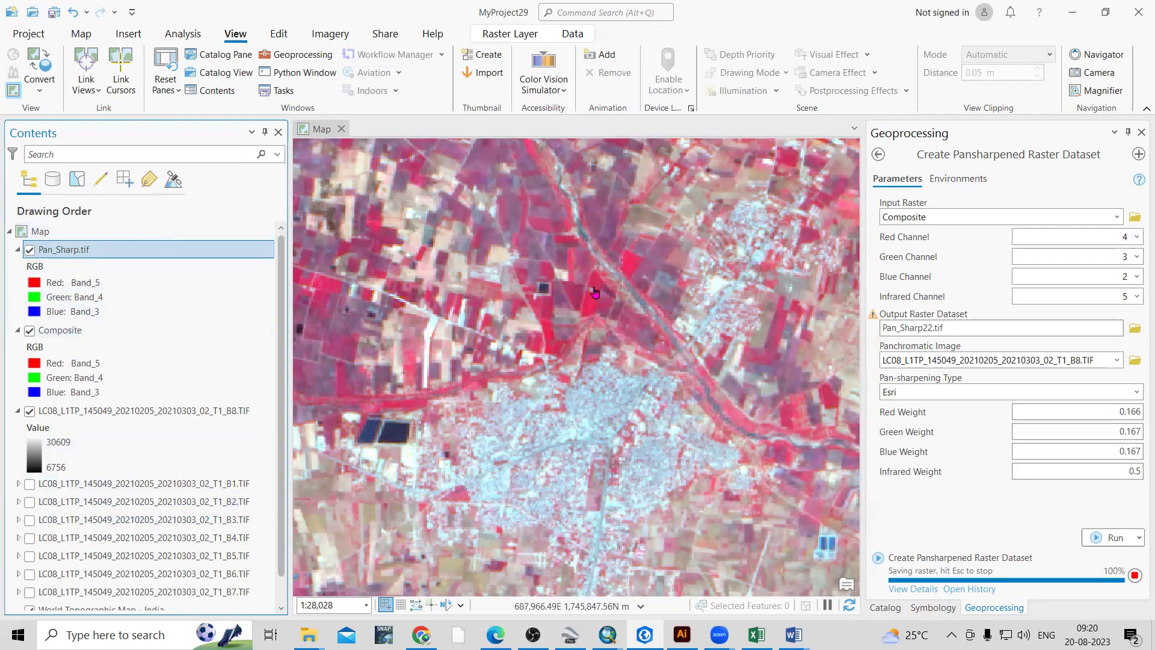
scroll(531, 335, down, 2)
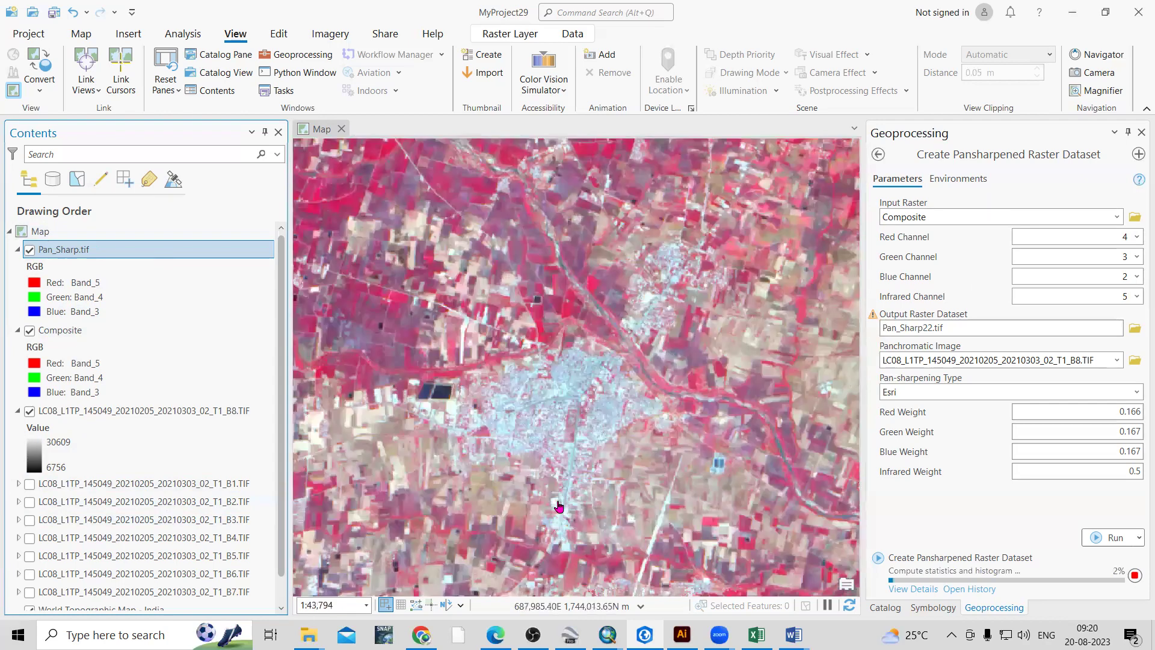
scroll(559, 506, up, 2)
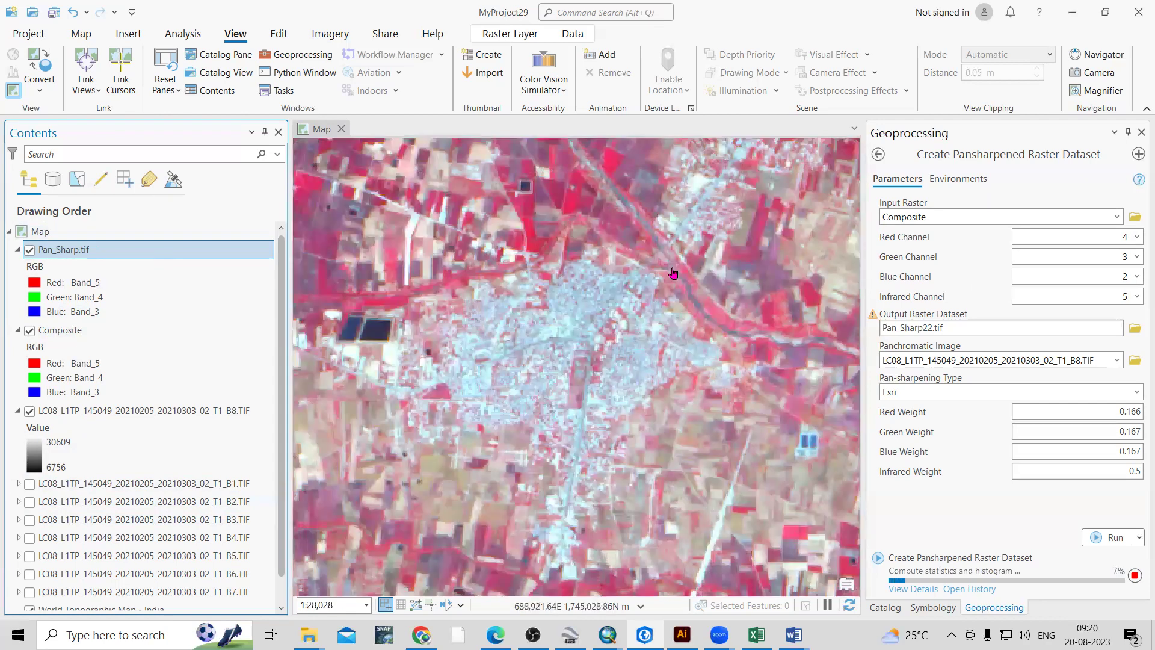